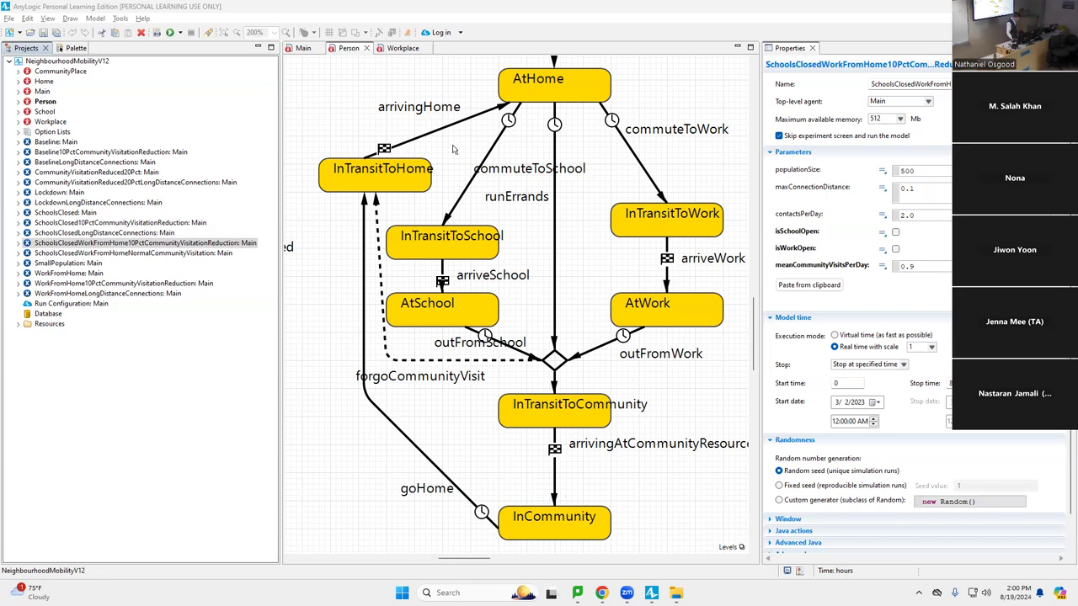
Step: Review the infection statechart in Person, inspecting Infective's internal transition, the Recovered state and the recovery transition's rate
left_click_drag(465, 560, 547, 561)
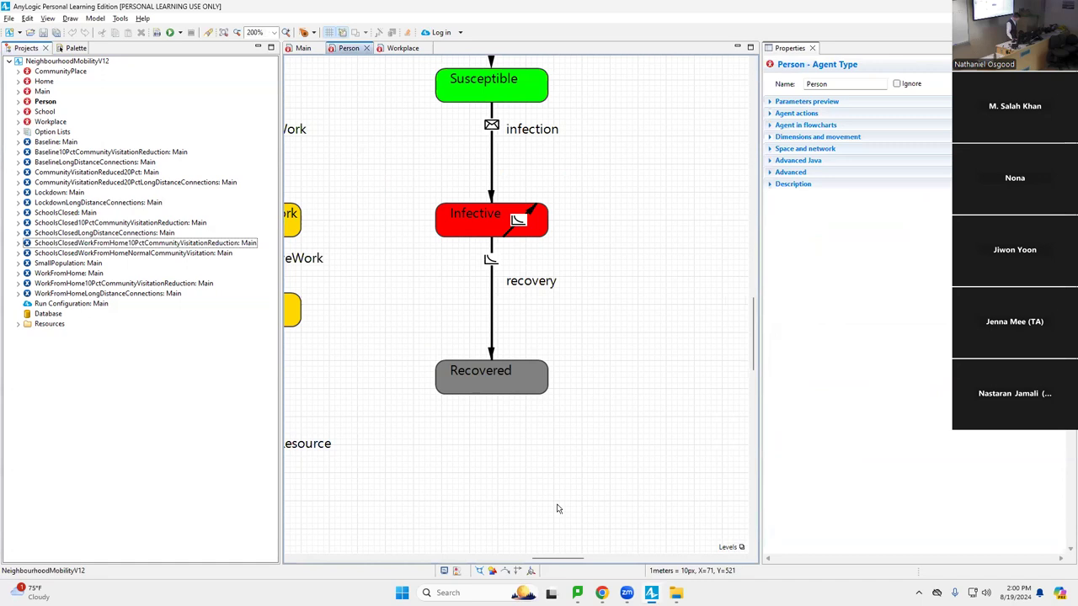
scroll(559, 503, "up", 2)
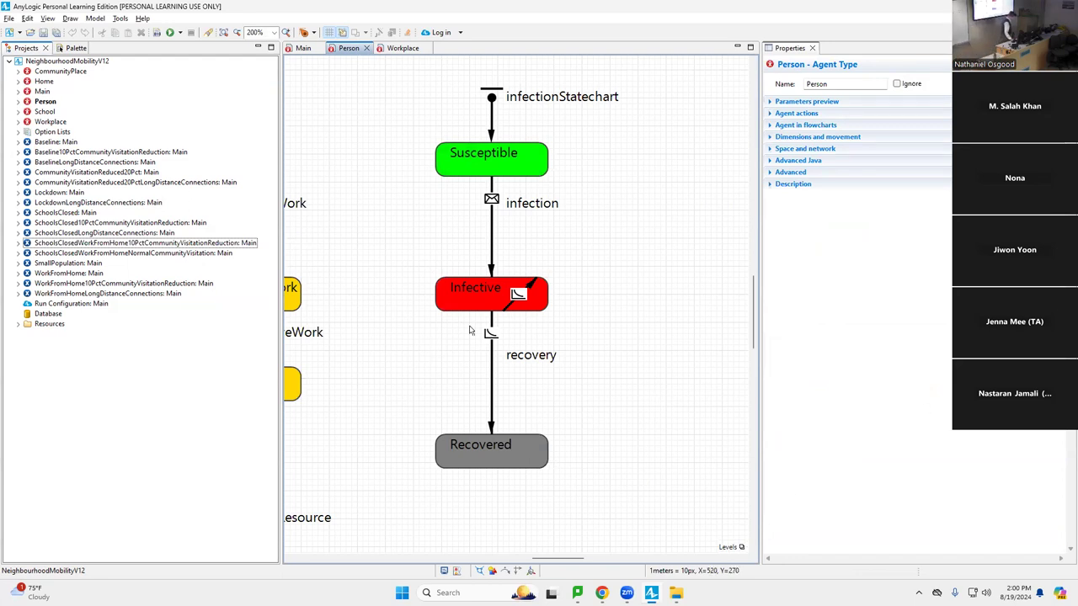
left_click(505, 300)
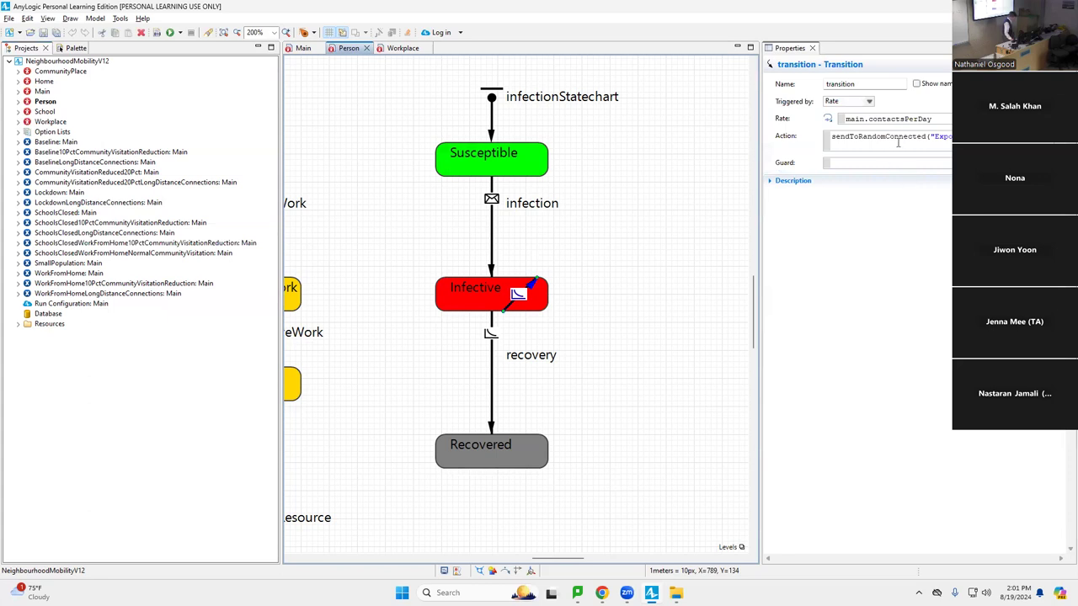
left_click(494, 452)
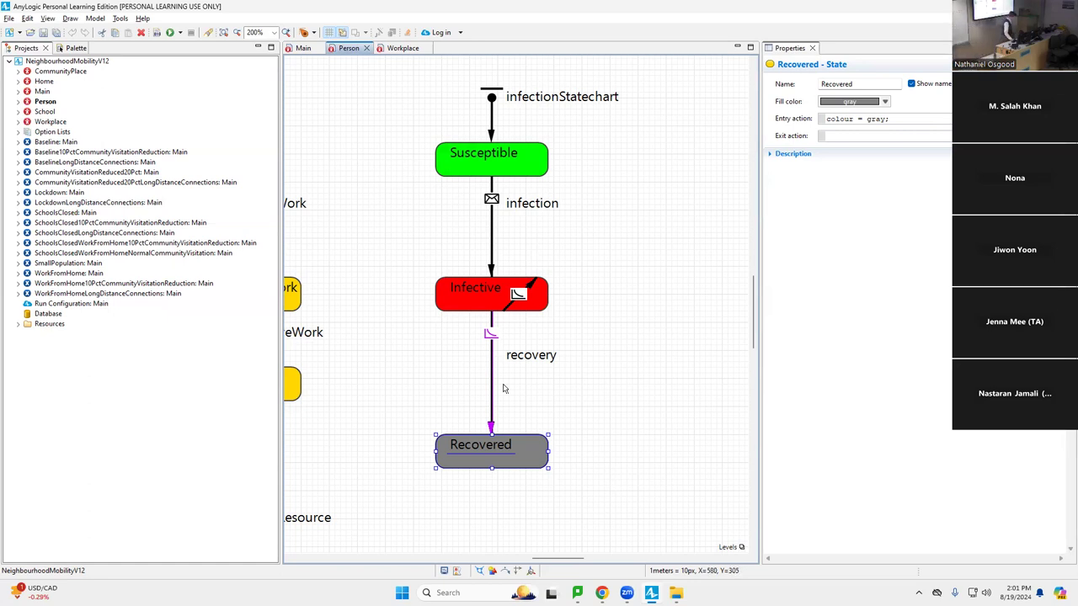
left_click(489, 380)
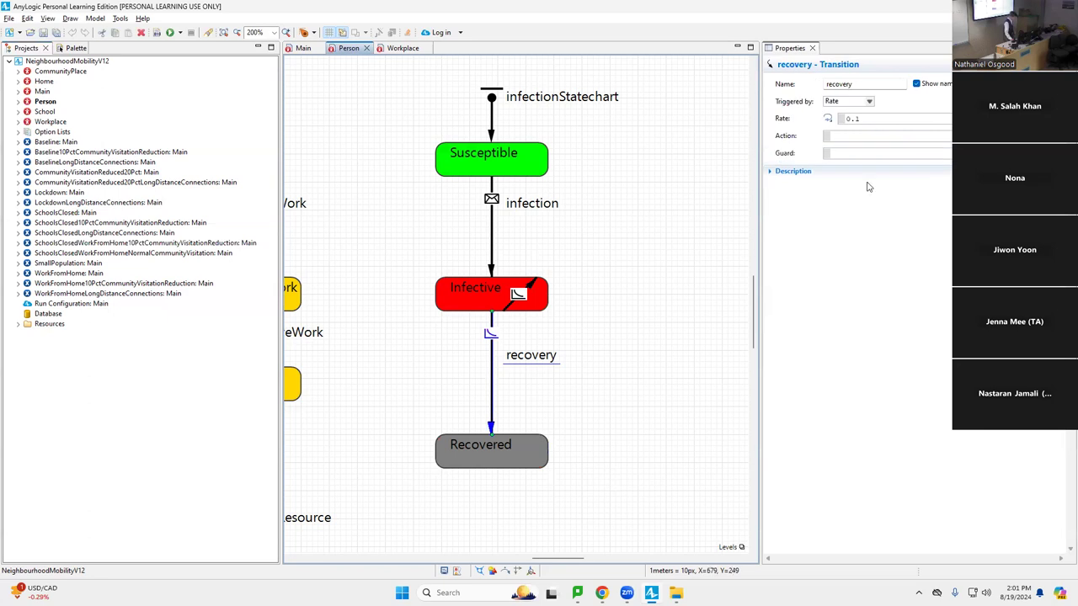
double_click(865, 117)
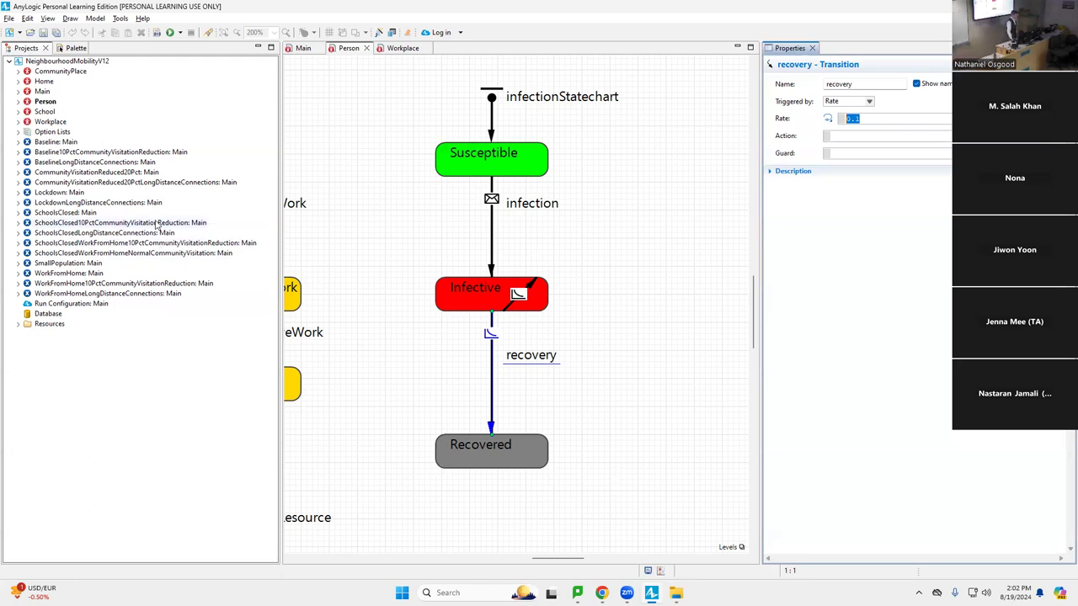
Step: Display the Agent palette with its statechart elements in place of the Process Modeling Library
left_click(62, 49)
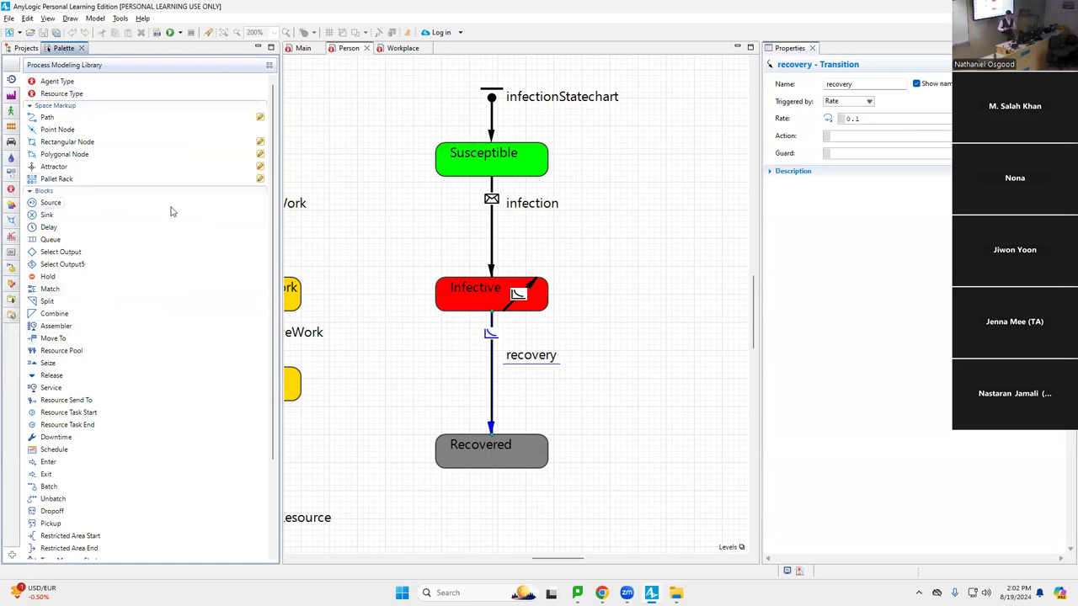
mouse_move(171, 210)
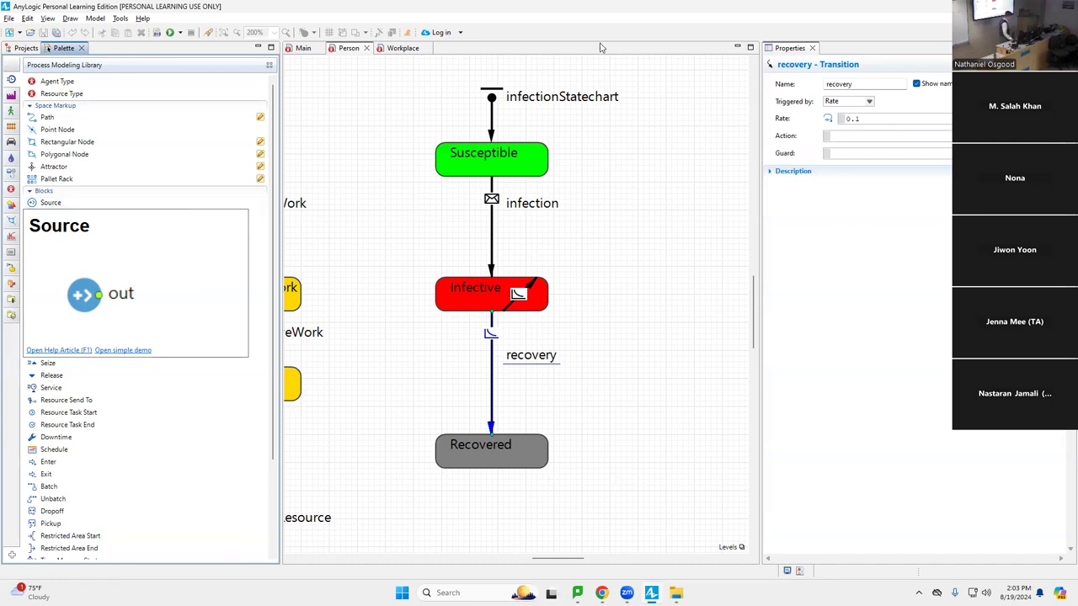
left_click(373, 161)
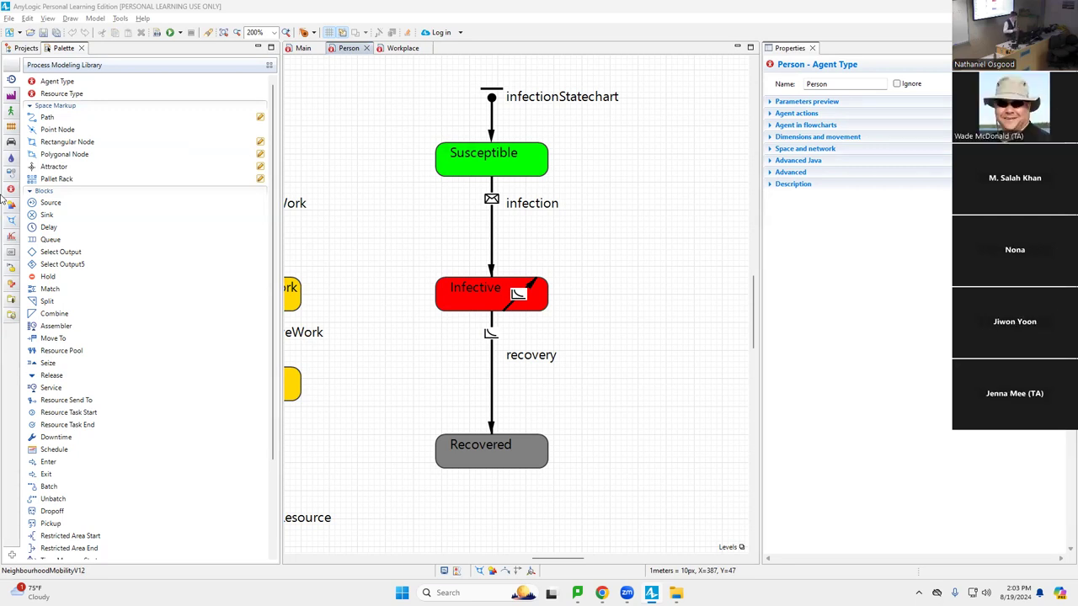
mouse_move(9, 193)
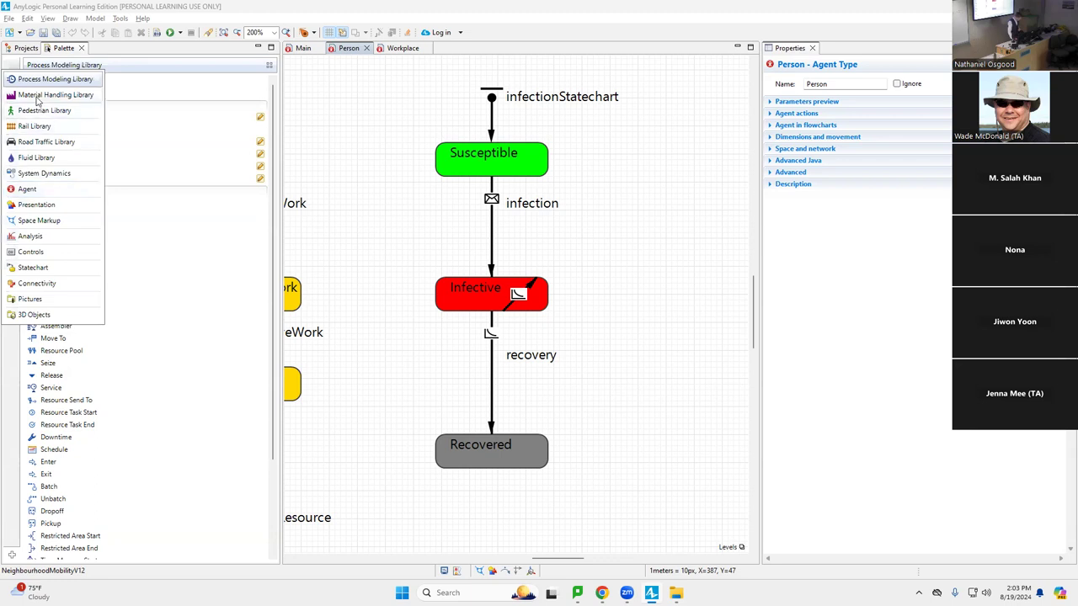
left_click(13, 191)
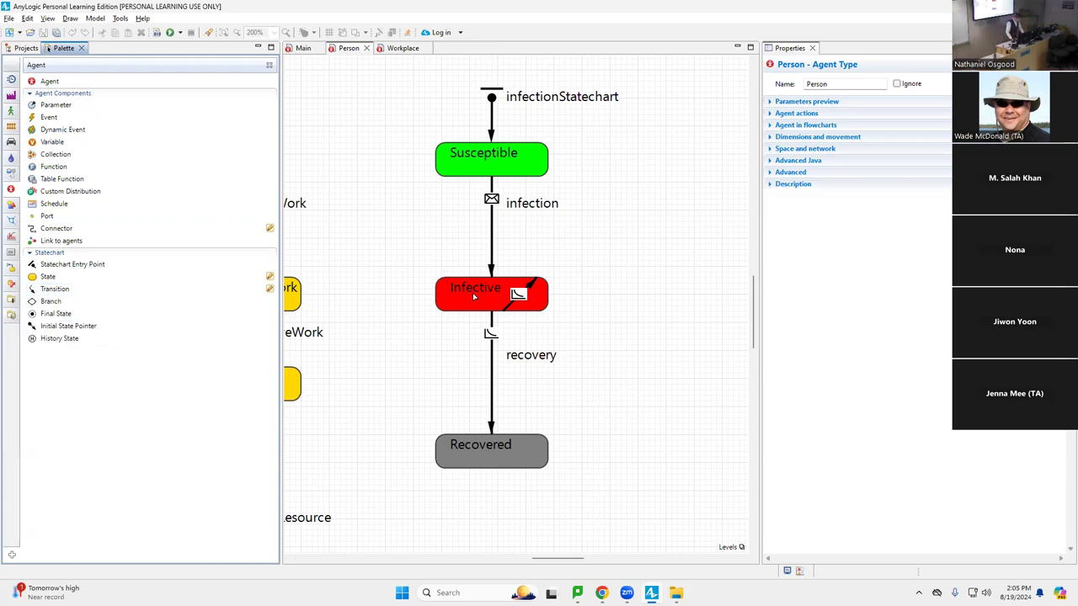
Step: Inspect the properties of the recovery transition, the infection transition and the Recovered state
left_click(493, 405)
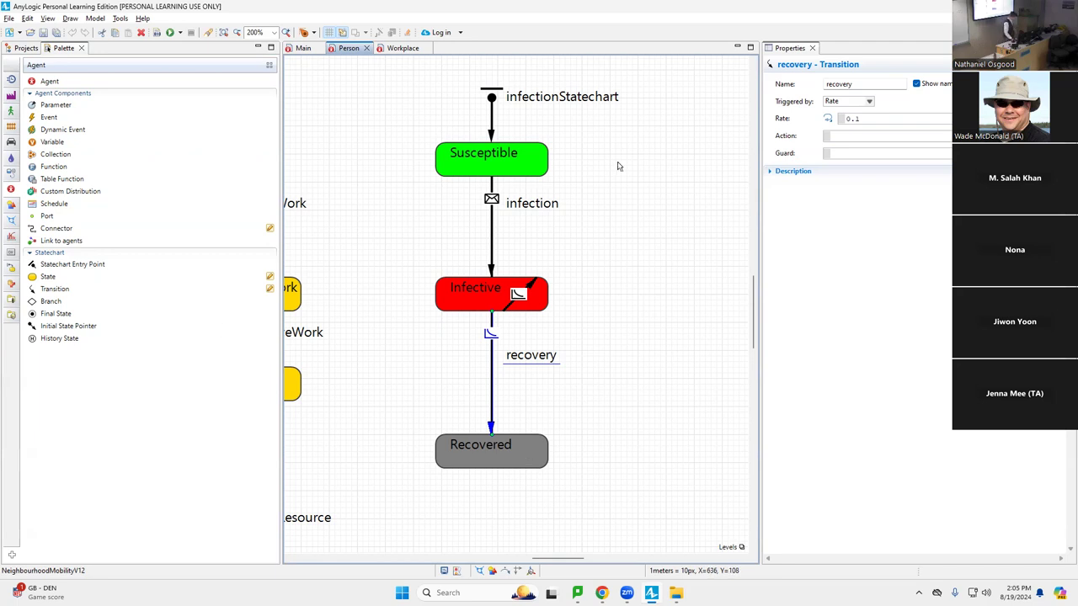
left_click(492, 234)
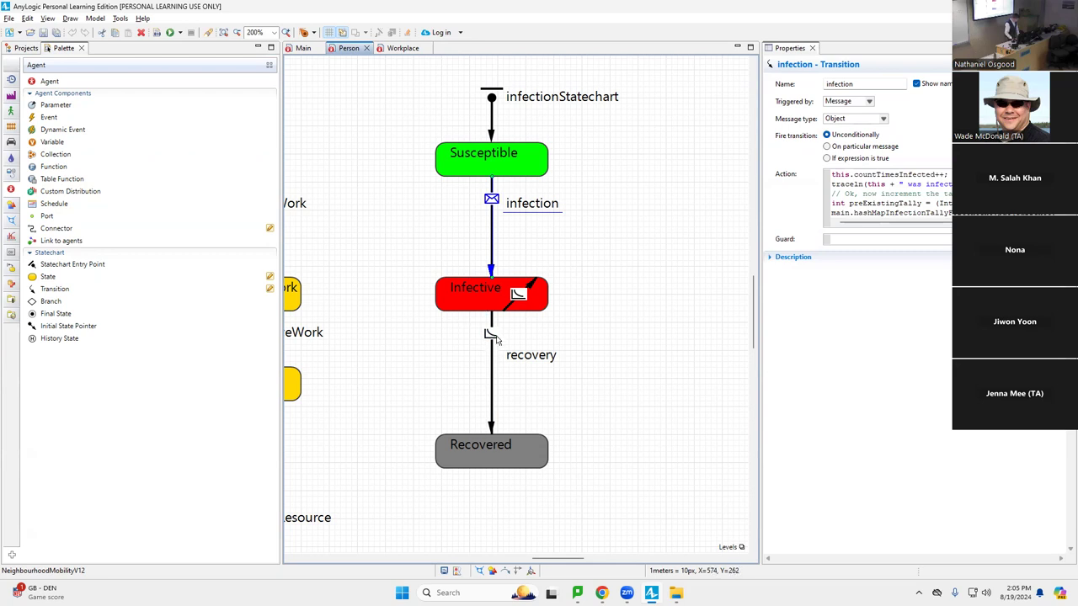
left_click(483, 455)
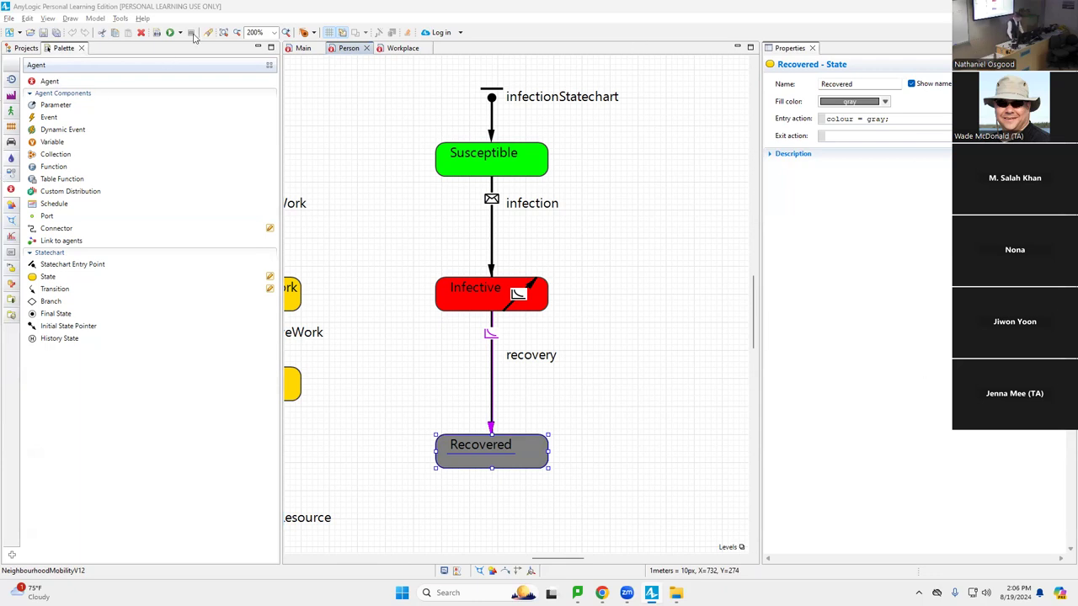
Step: Add a transition to the infection statechart that starts at Recovered and ends at the lower edge of Susceptible
mouse_move(51, 293)
left_mouse_down()
mouse_move(308, 399)
mouse_move(420, 495)
mouse_move(437, 499)
mouse_move(447, 477)
mouse_move(170, 299)
mouse_move(48, 303)
left_mouse_up()
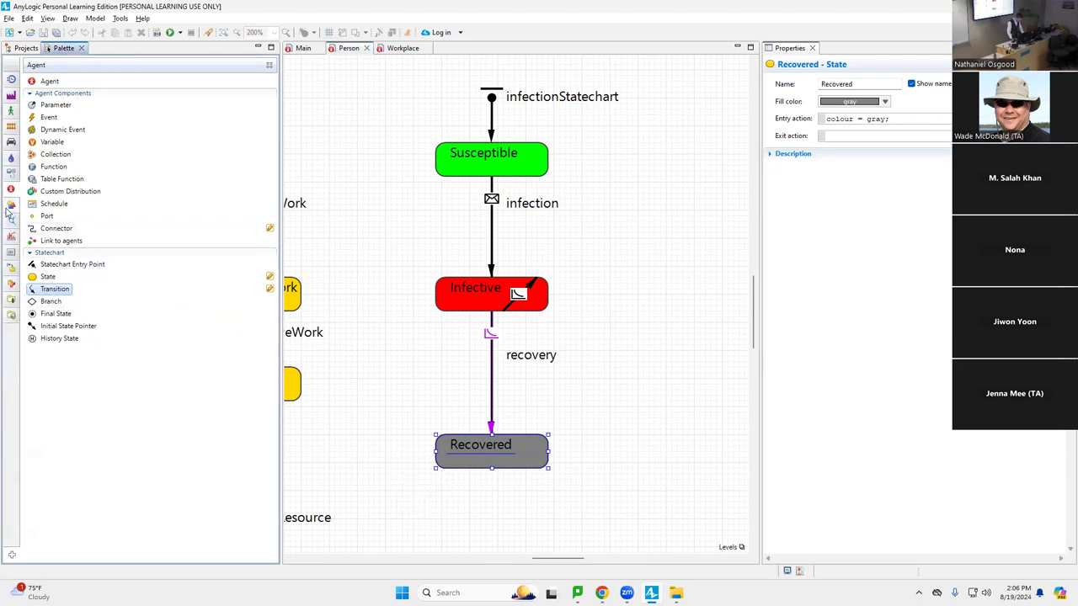
left_click(48, 254)
left_click(48, 253)
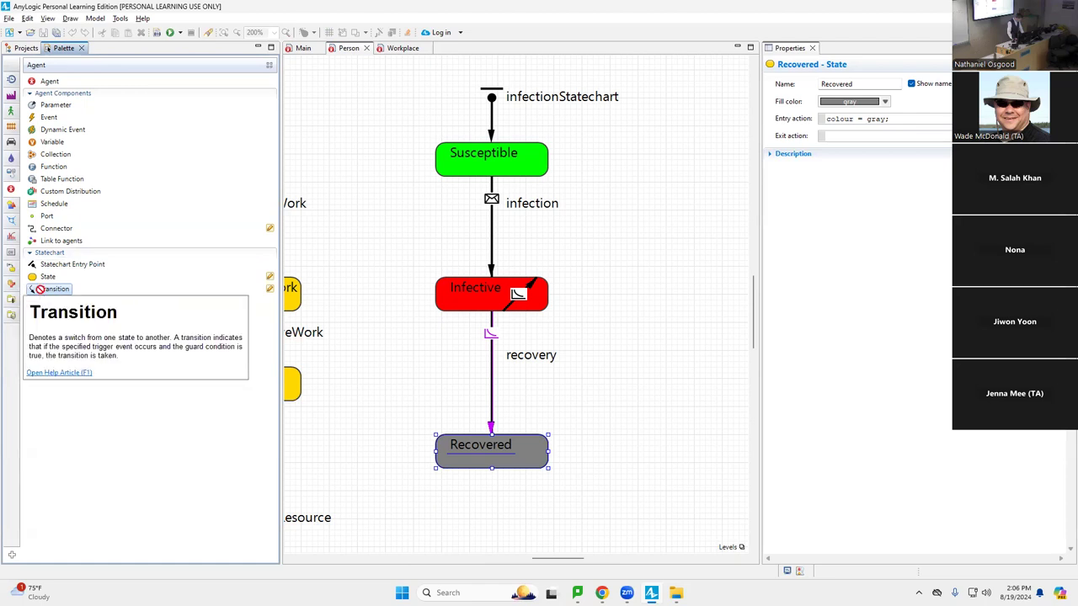
left_click(42, 291)
left_click_drag(287, 421, 442, 470)
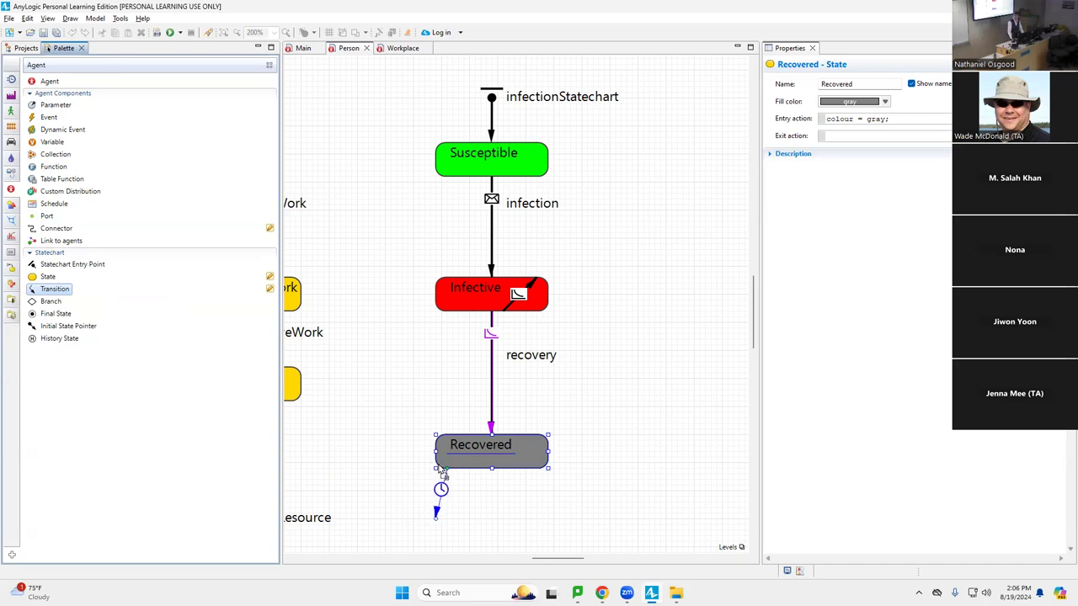
mouse_move(438, 466)
left_mouse_down()
mouse_move(385, 452)
mouse_move(441, 473)
left_mouse_up()
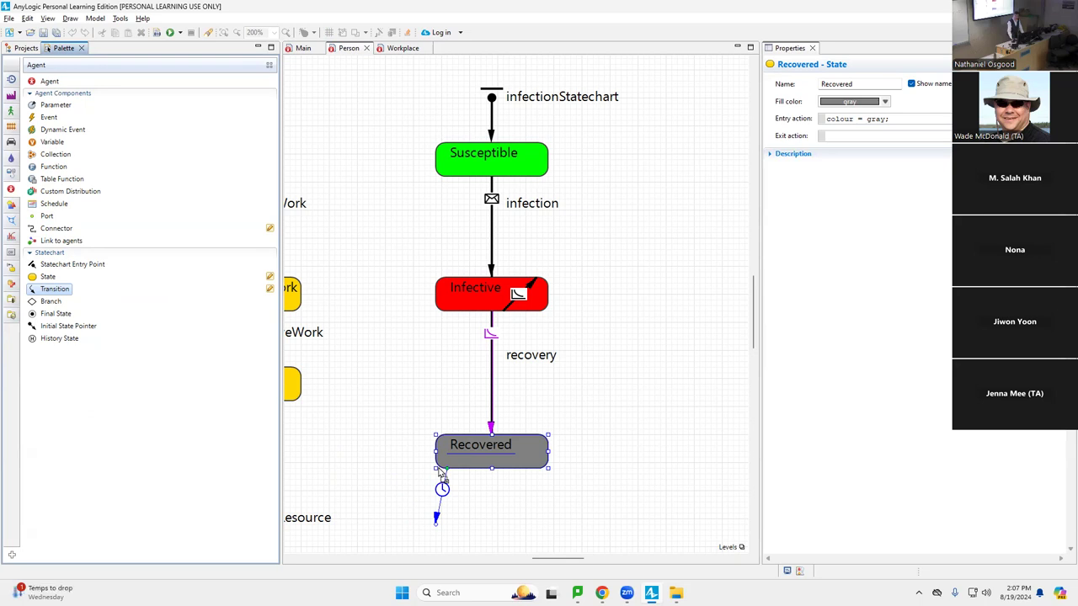
left_click_drag(442, 474, 449, 477)
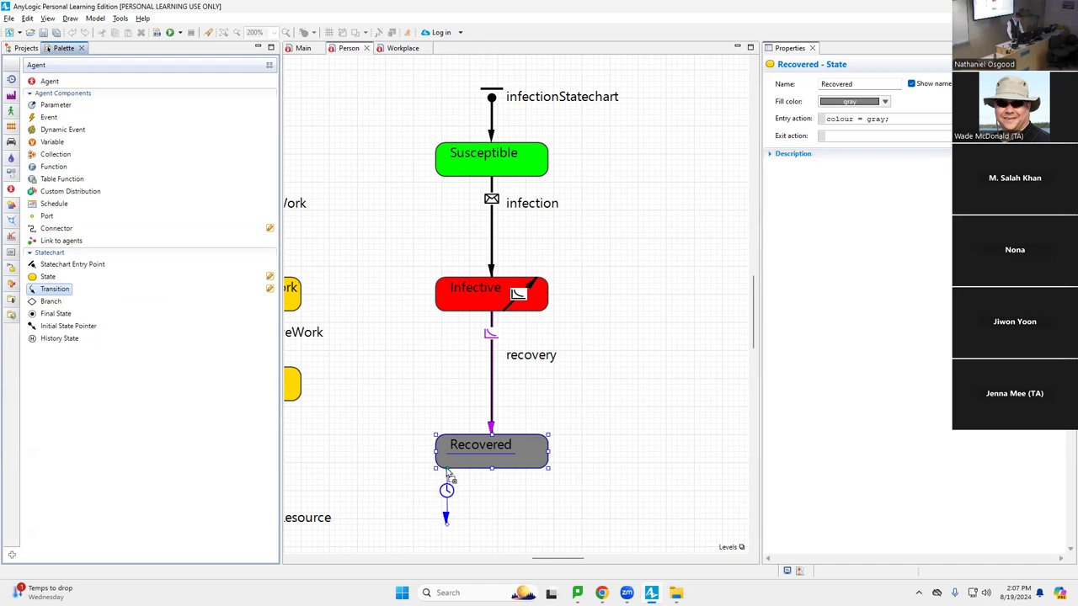
left_click(443, 503)
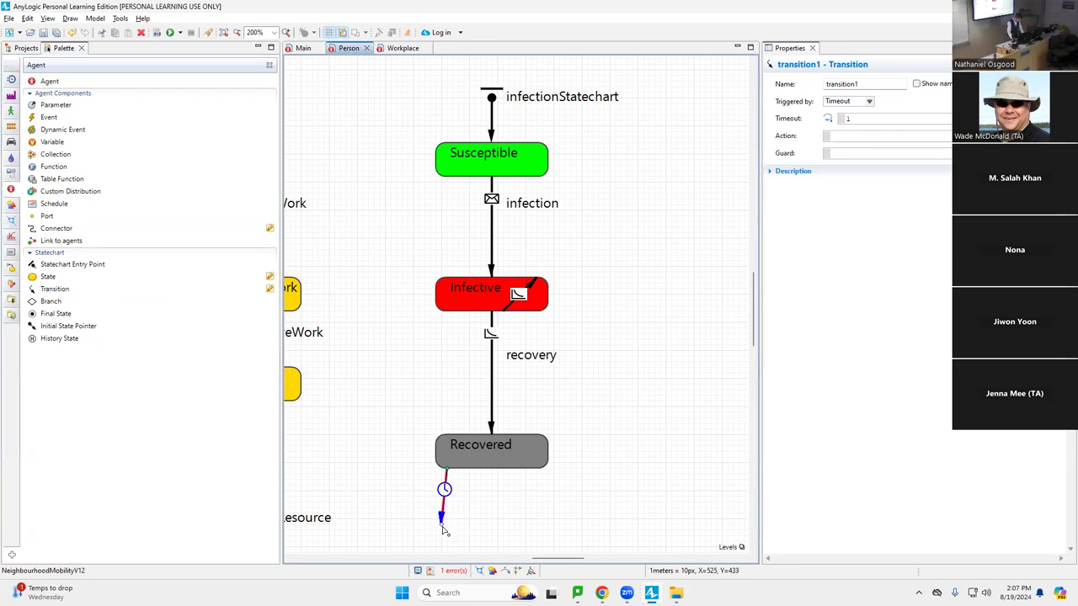
left_click_drag(444, 528, 447, 181)
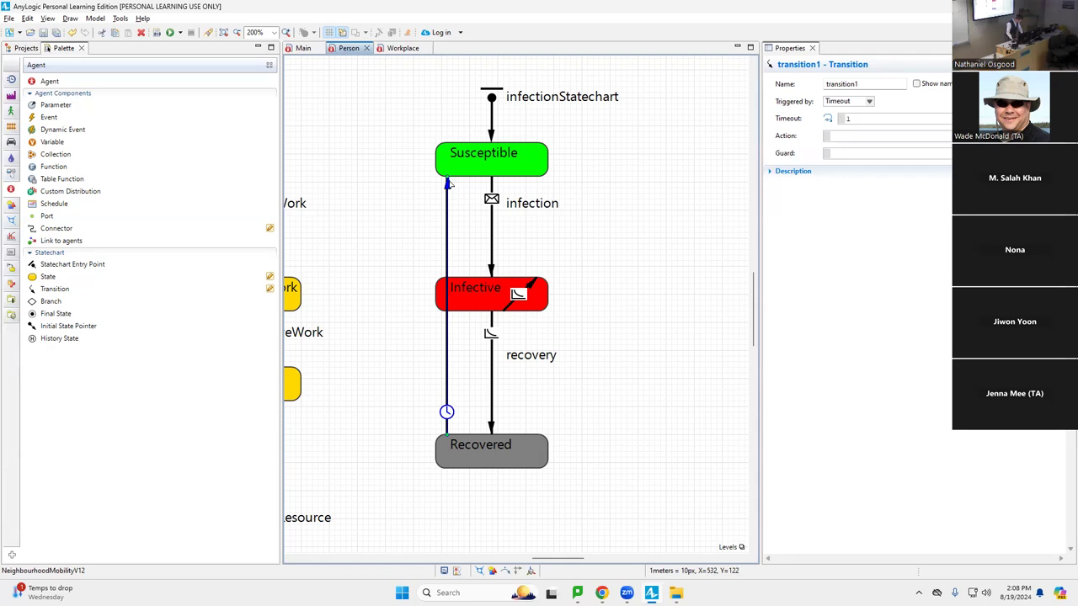
Step: Detach the new transition's end from Susceptible and reconnect it to the lower edge of that state
left_click_drag(446, 179, 447, 189)
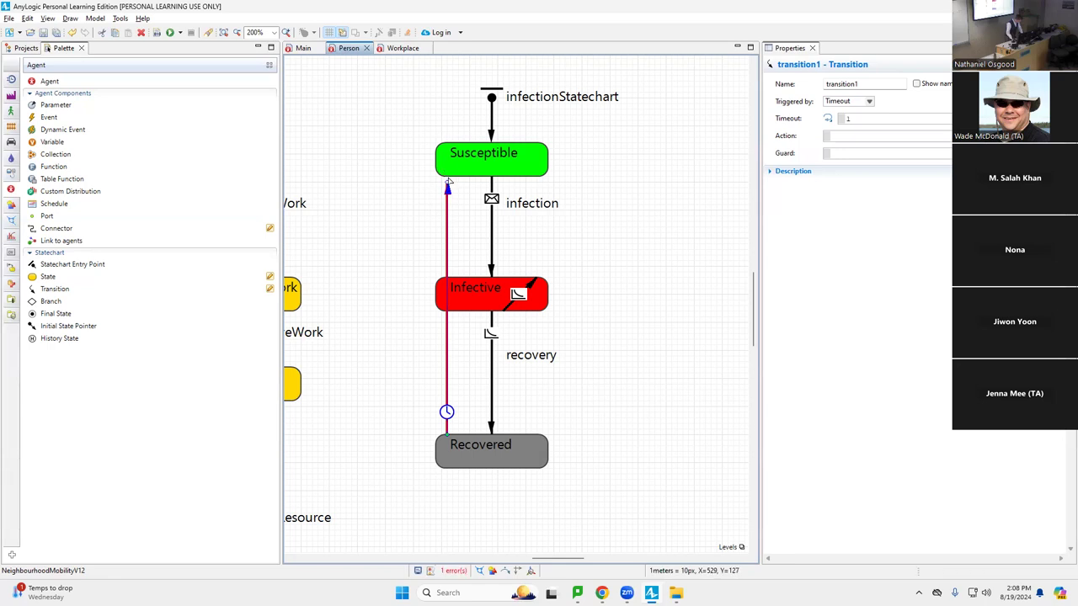
left_click_drag(447, 185, 436, 178)
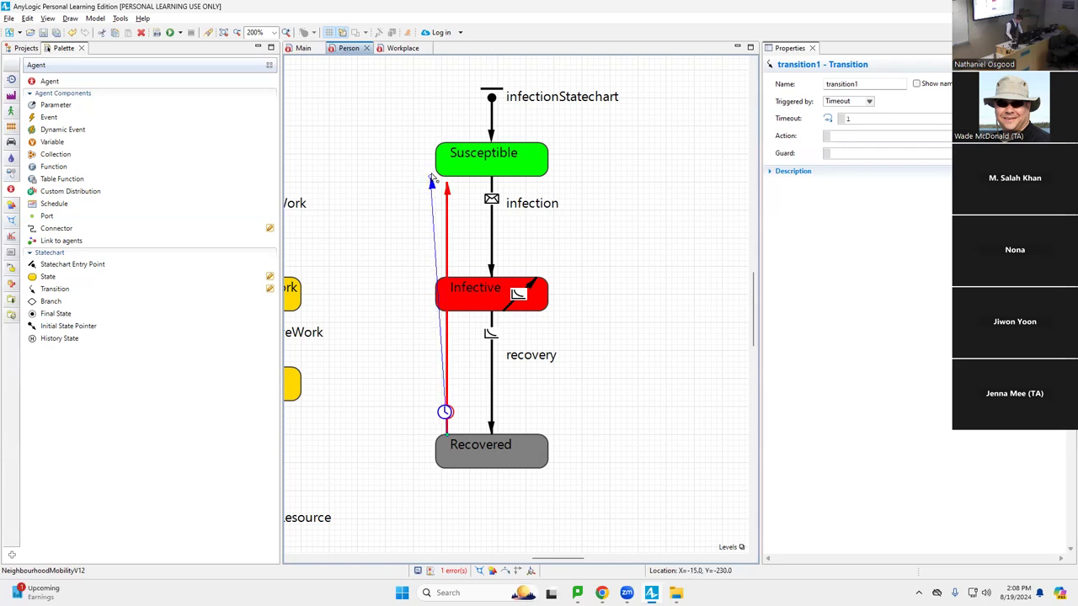
left_click(438, 172)
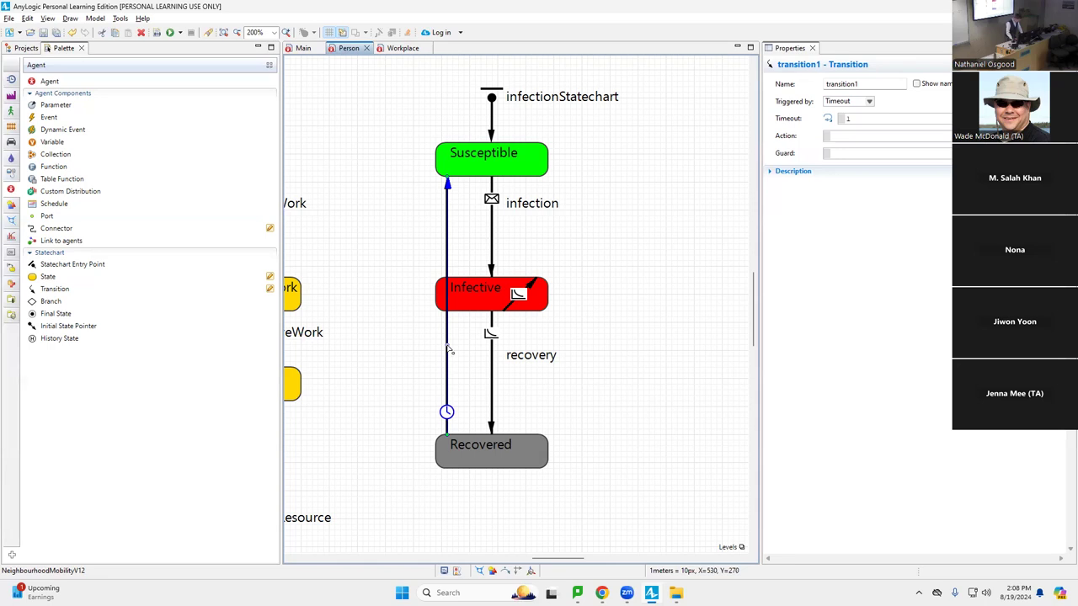
Step: Bend the Recovered-to-Susceptible transition at two points so it passes outside the Infective state
left_click_drag(444, 348, 386, 346)
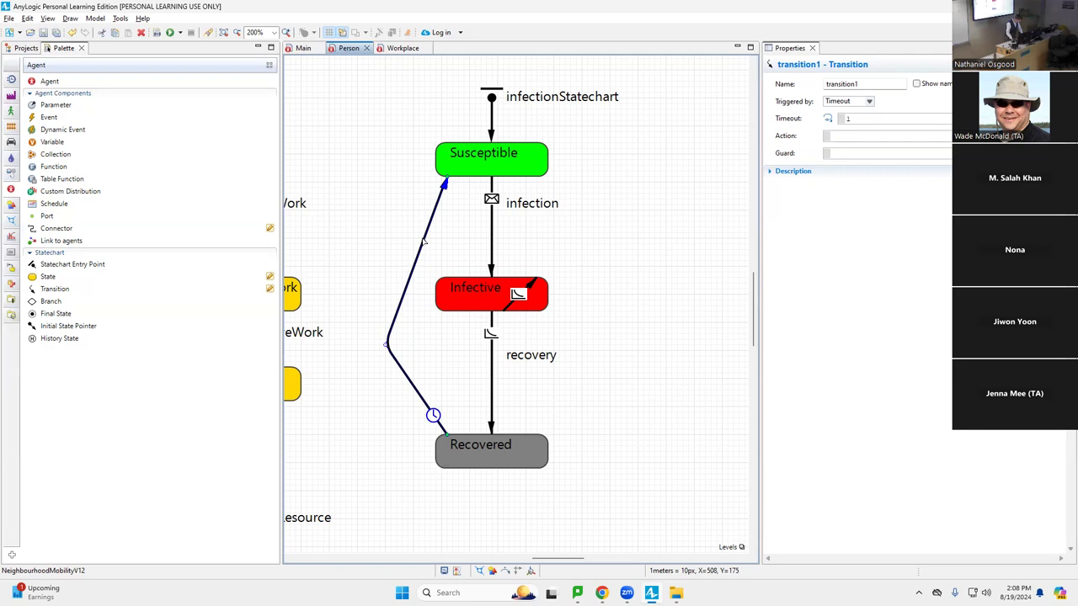
left_click_drag(419, 243, 388, 278)
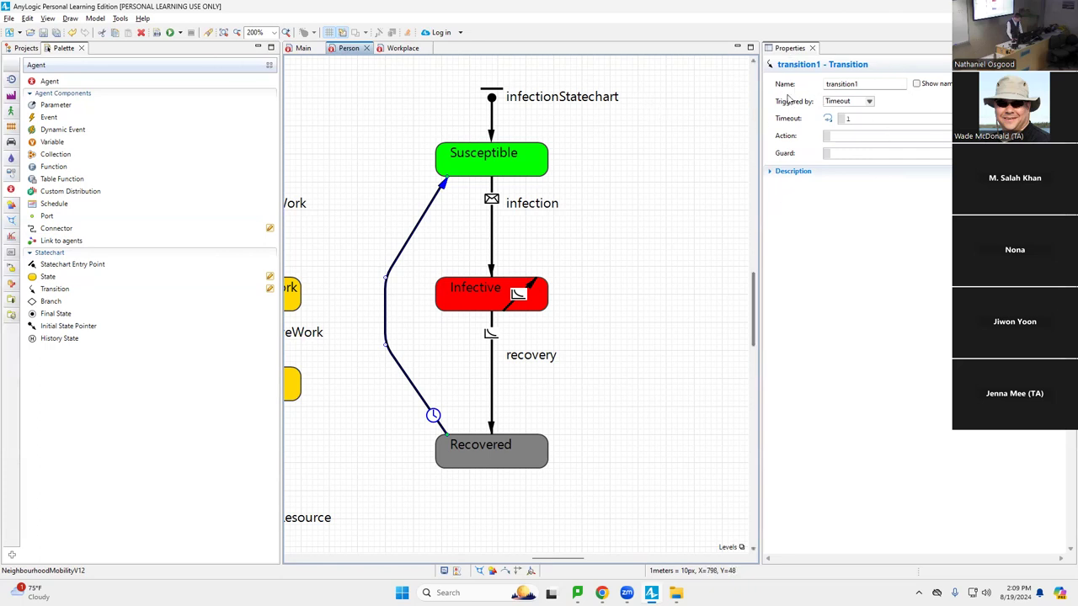
Step: Close the Properties view and reopen it
left_click(814, 49)
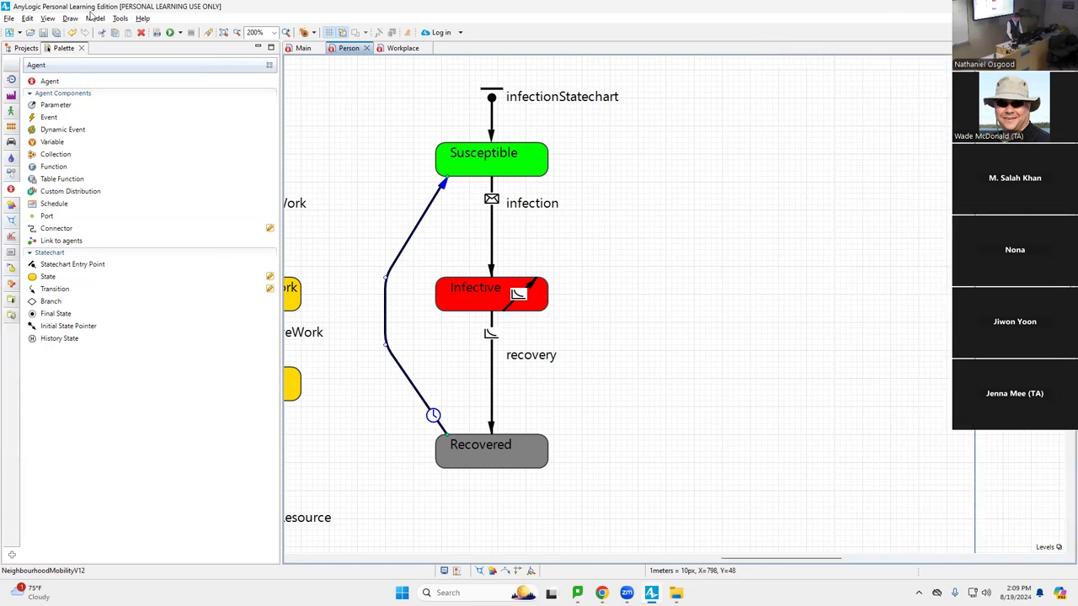
left_click(48, 18)
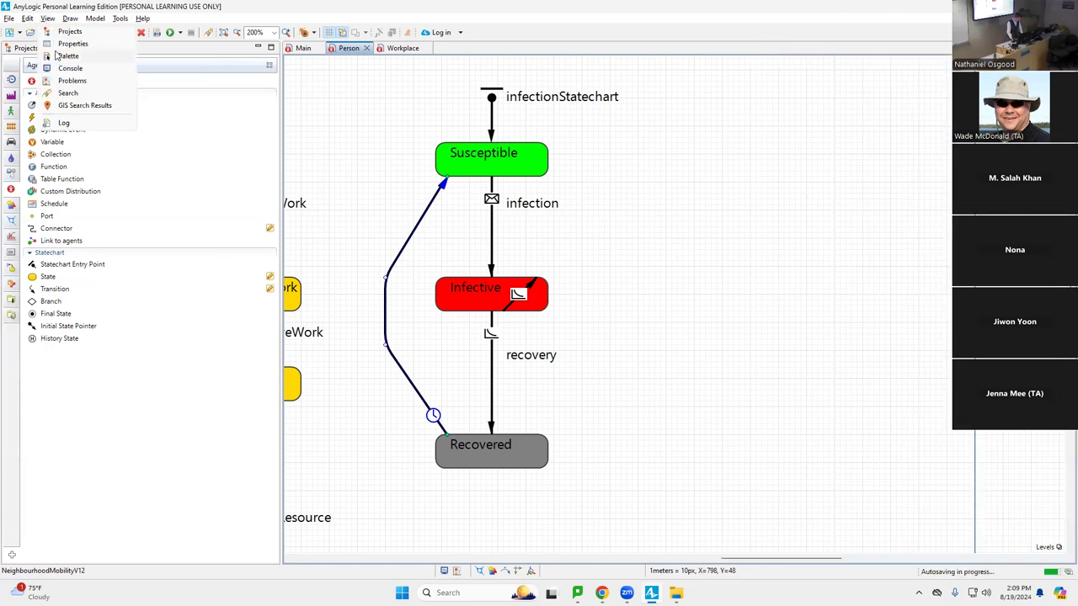
left_click(54, 49)
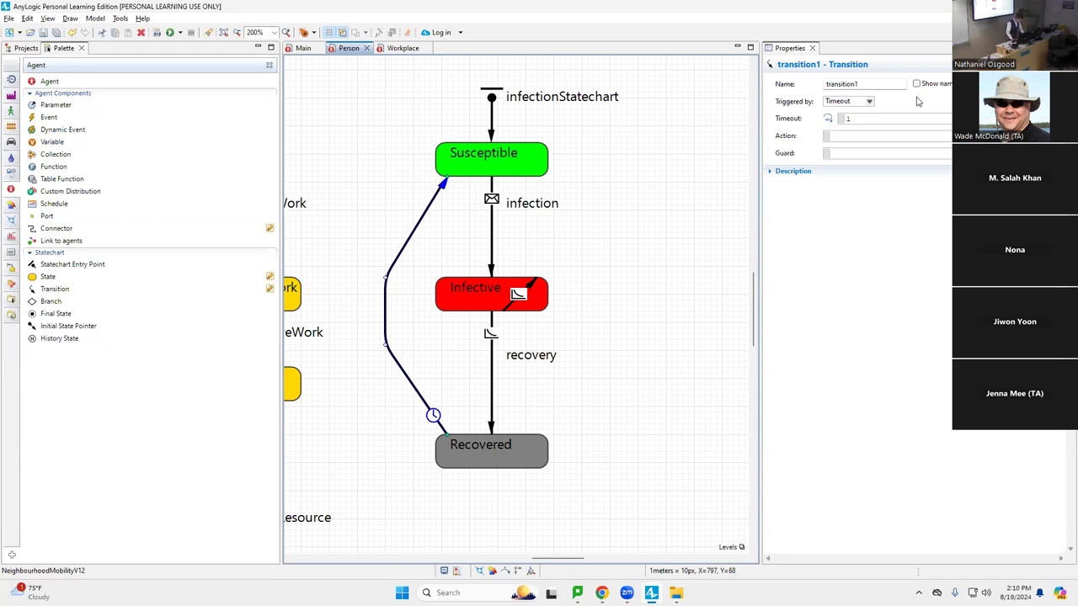
Step: Name the new transition waningImmunity and show its name label next to the bent path, clear of the Recovered state
left_click(795, 79)
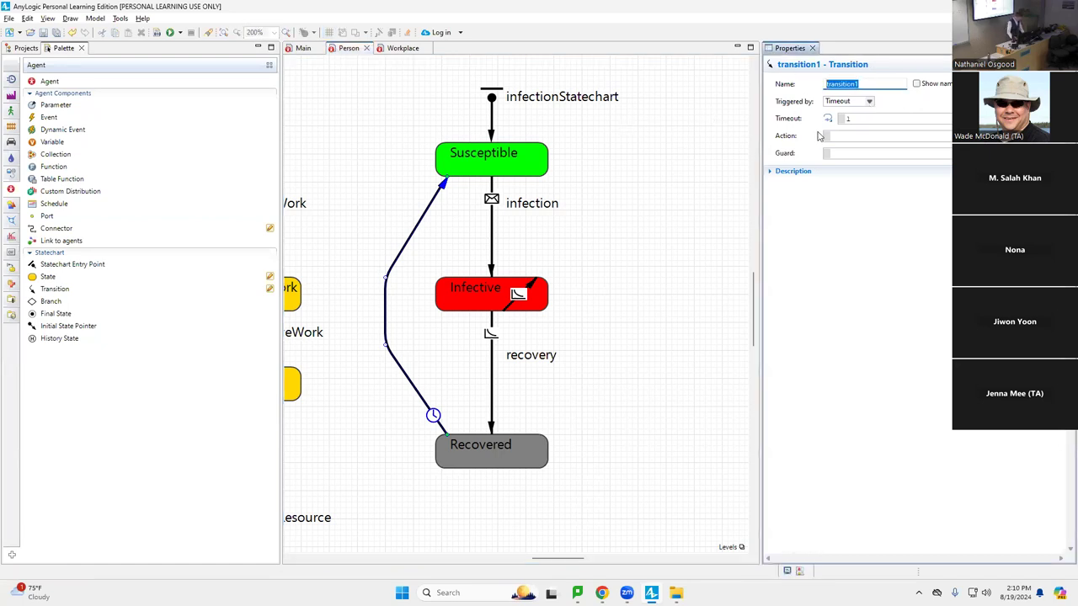
type("waningImmunity")
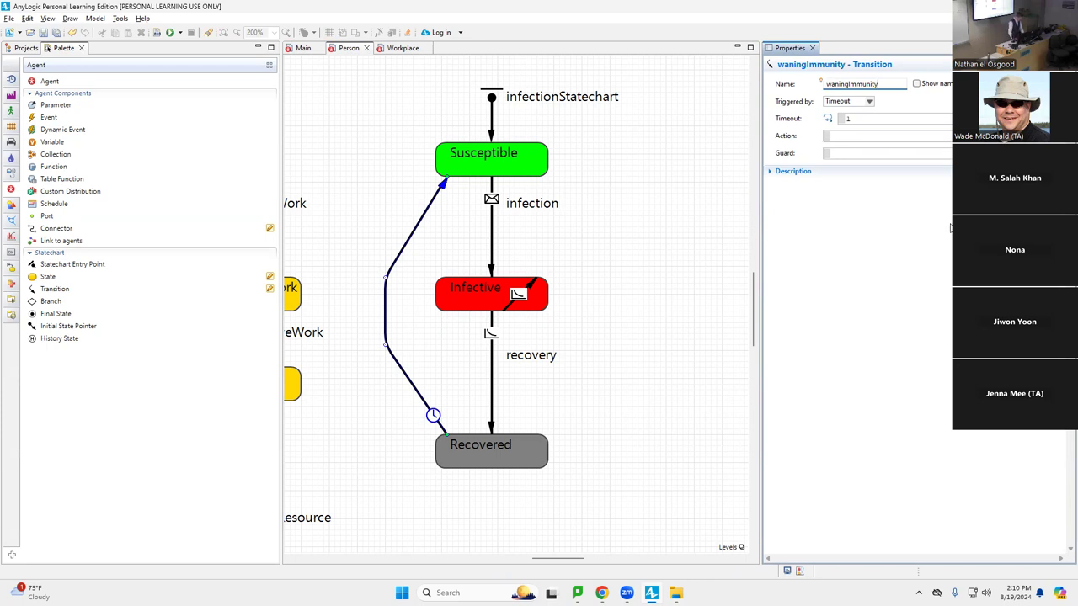
left_click(916, 85)
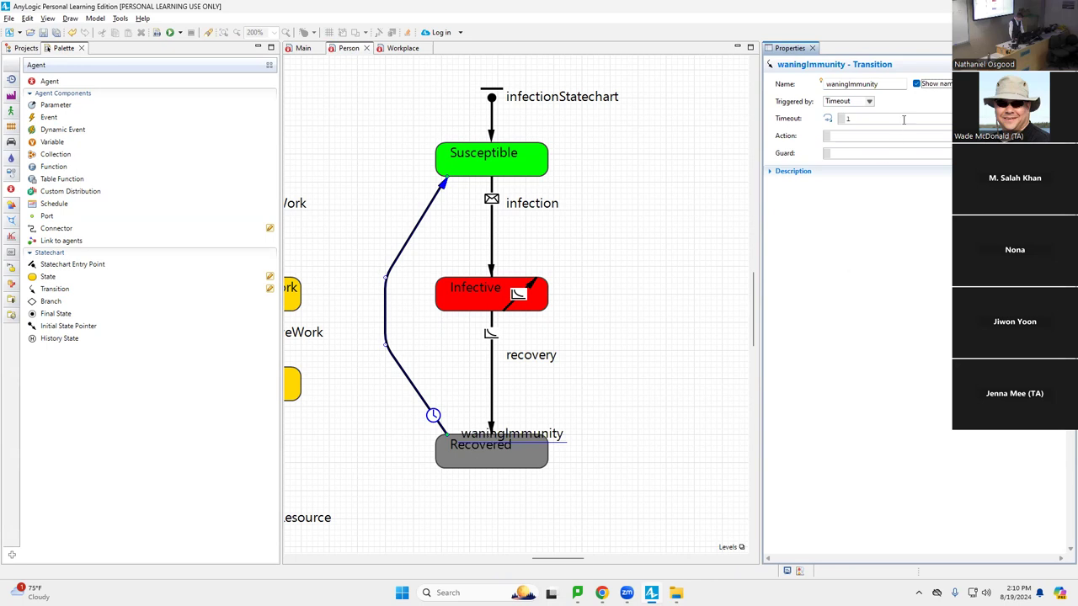
left_click(911, 86)
left_click(916, 84)
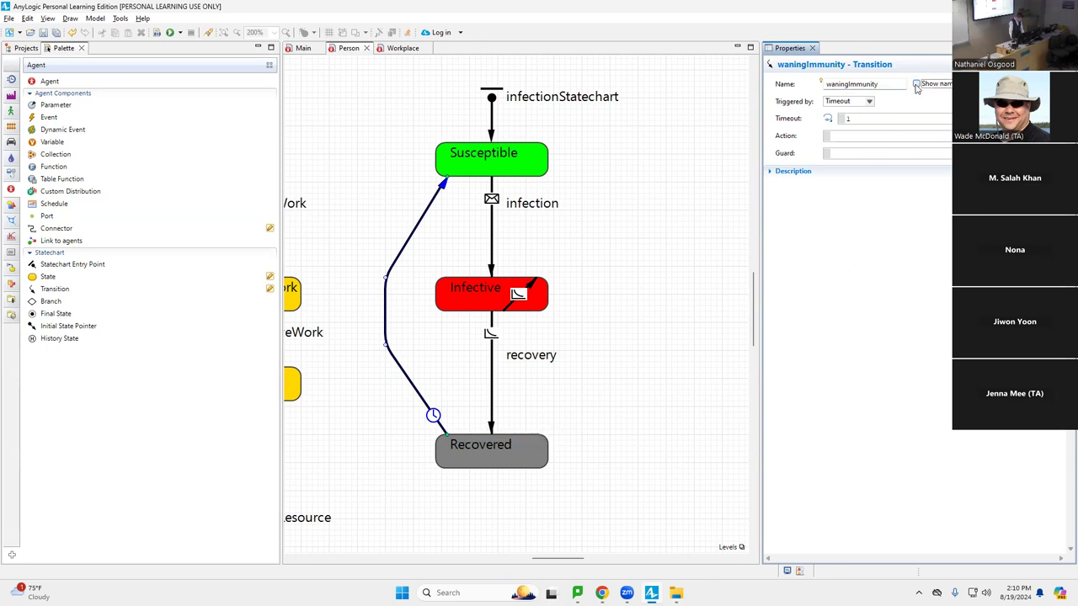
left_click(915, 85)
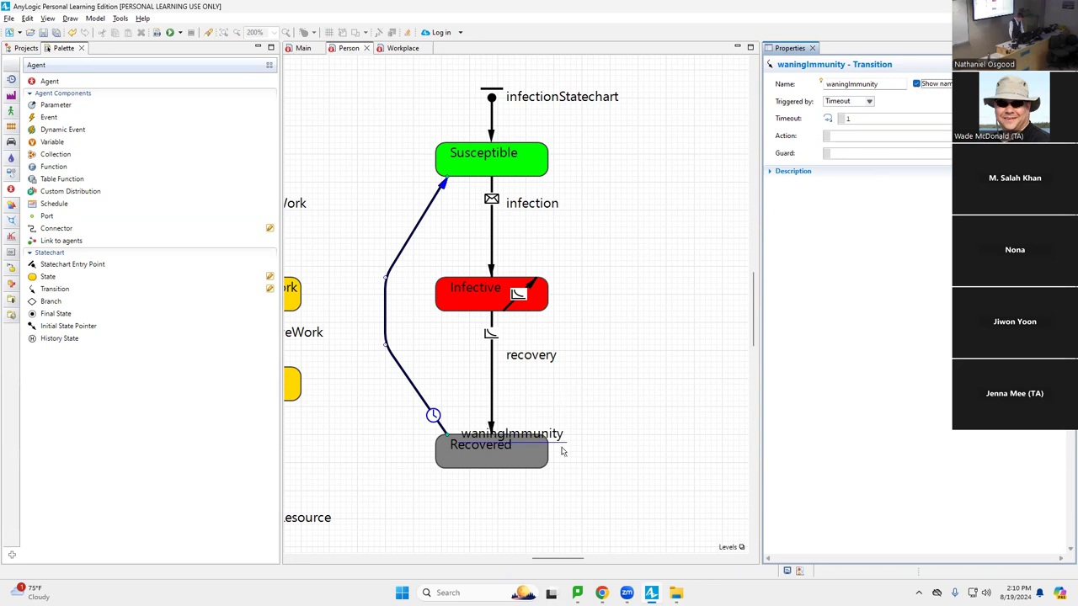
left_click_drag(559, 438, 387, 361)
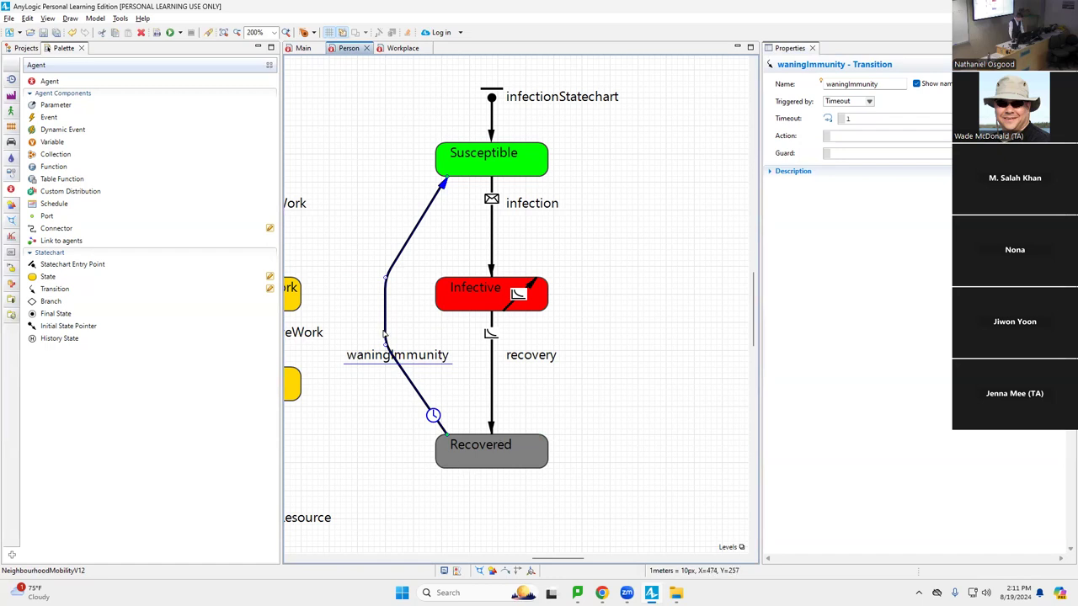
Step: Trigger the waningImmunity transition by Rate, set the rate to 1.0 / (60.0 * 24.0), and save the model
left_click(871, 101)
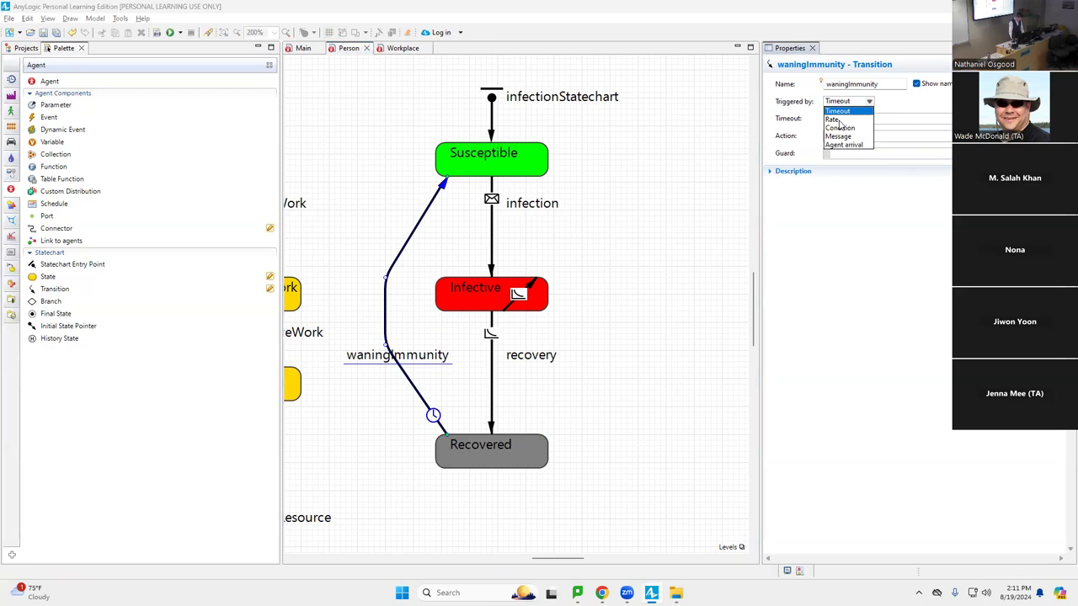
left_click(838, 120)
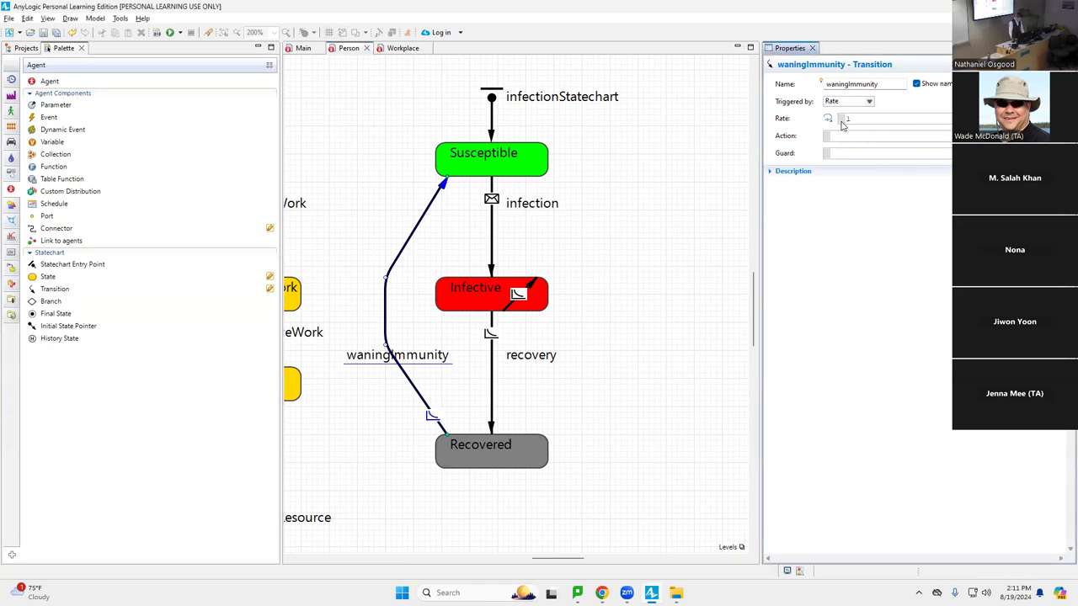
left_click(850, 119)
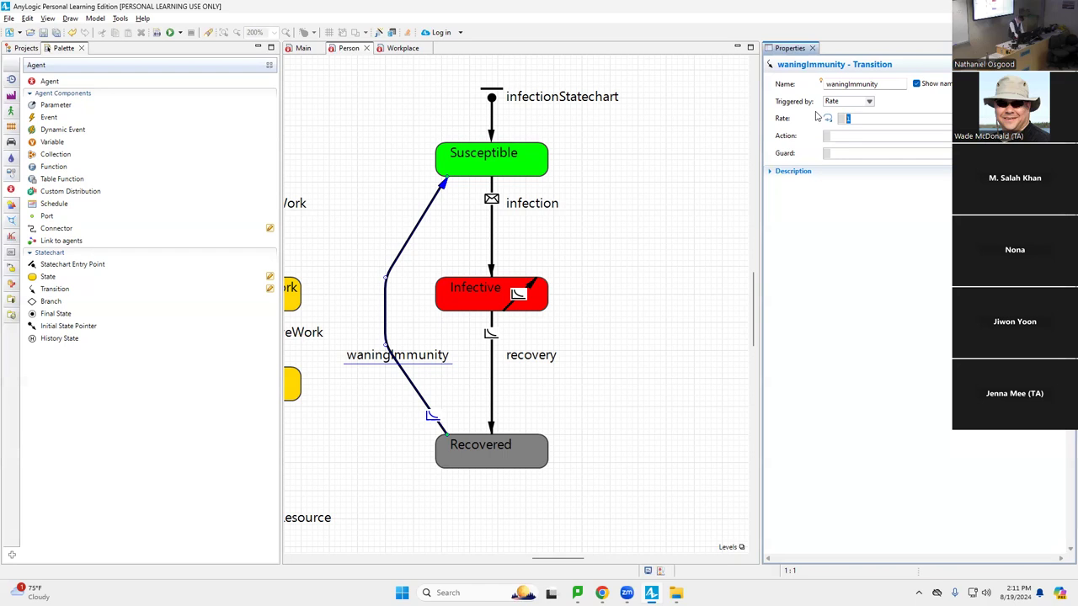
type("1.0 / (60.0 * 24.0")
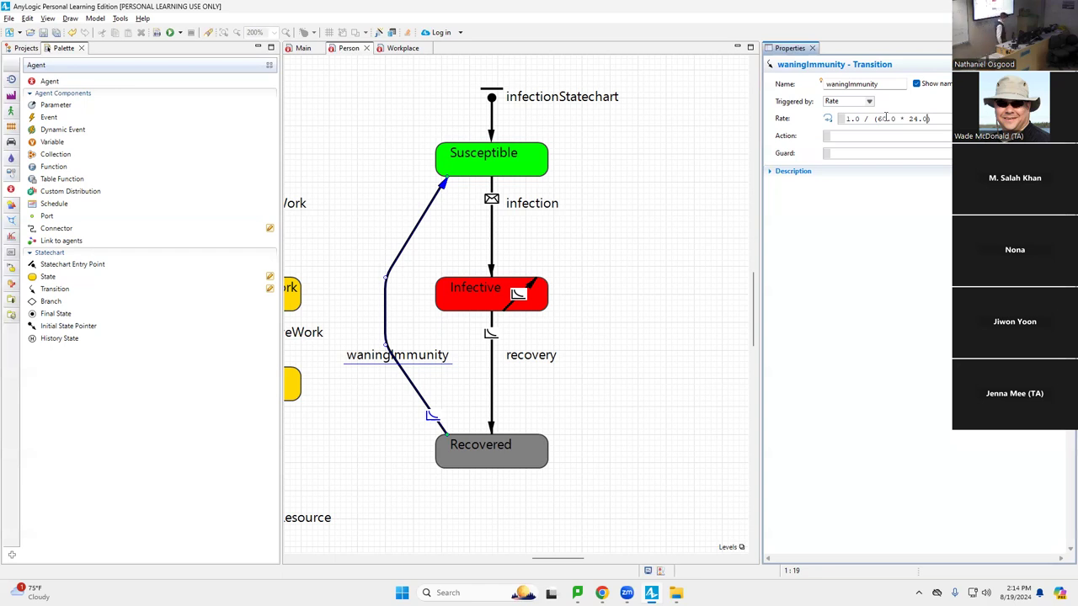
key("ctrl+s")
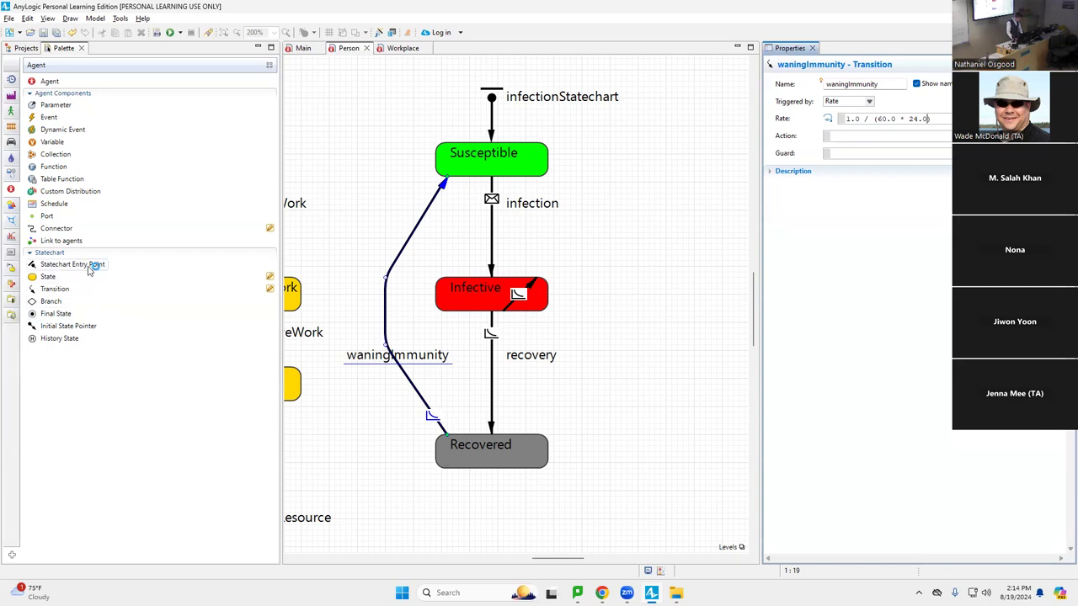
Step: Open the Baseline experiment's properties at its stop time setting and save the model
mouse_move(89, 270)
left_click(23, 48)
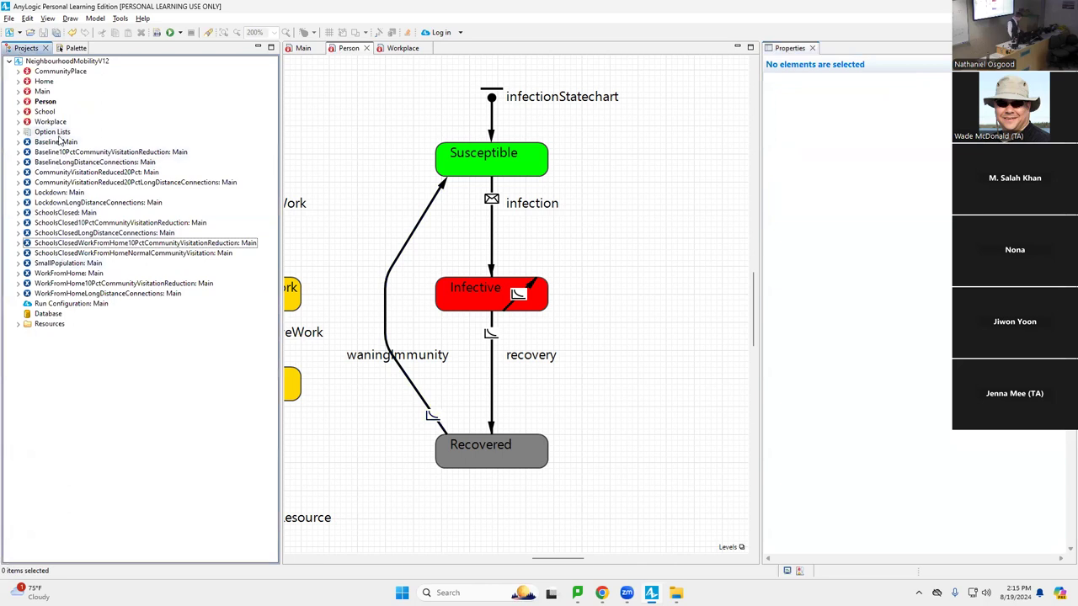
left_click(61, 144)
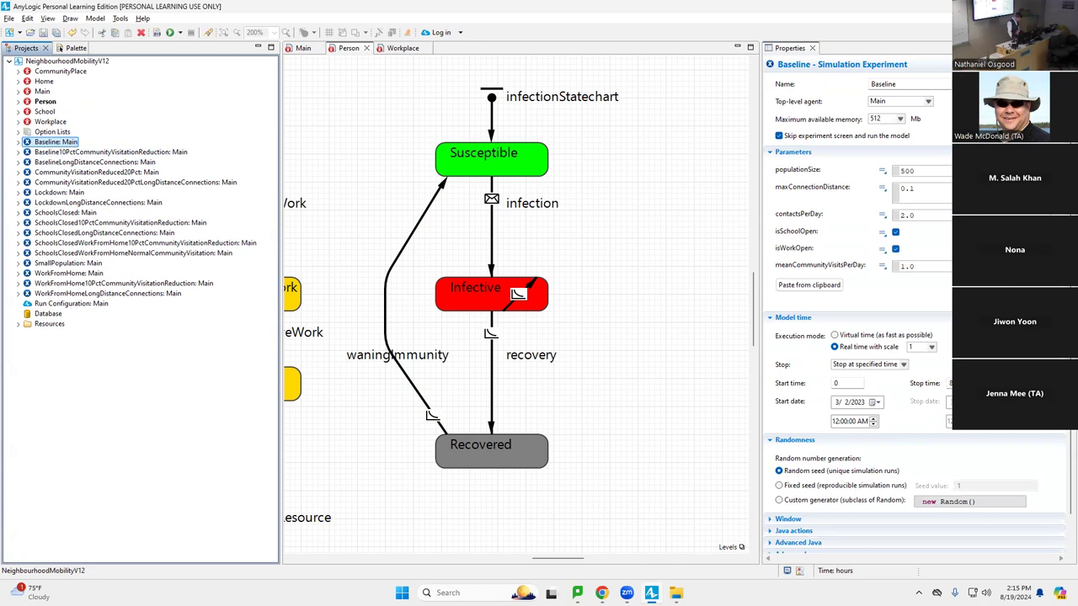
left_click(917, 378)
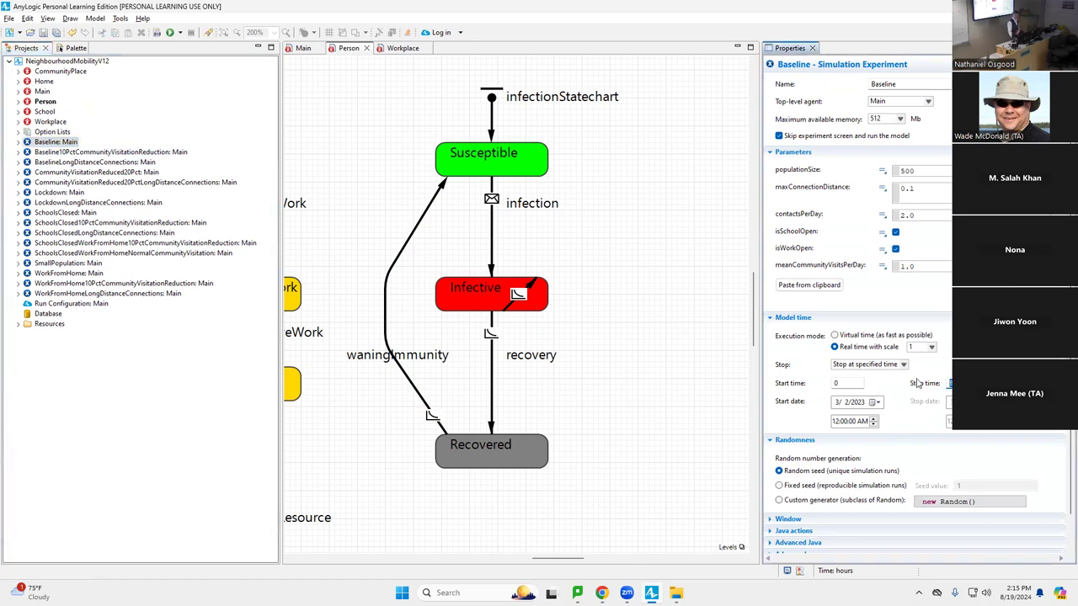
key("ctrl+s")
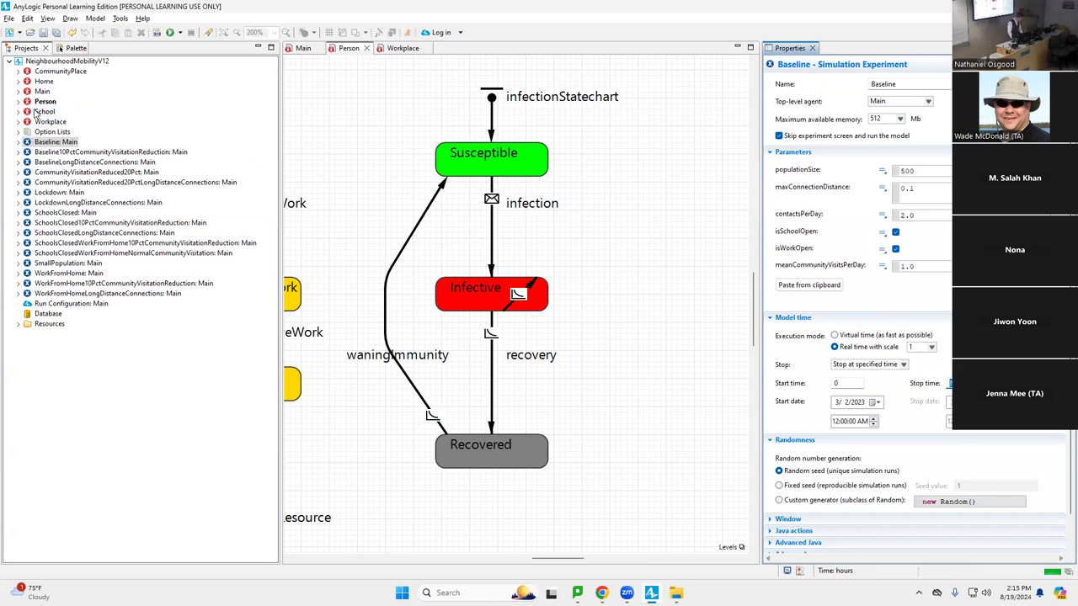
Step: Run the Baseline experiment and switch its execution to virtual time
right_click(64, 145)
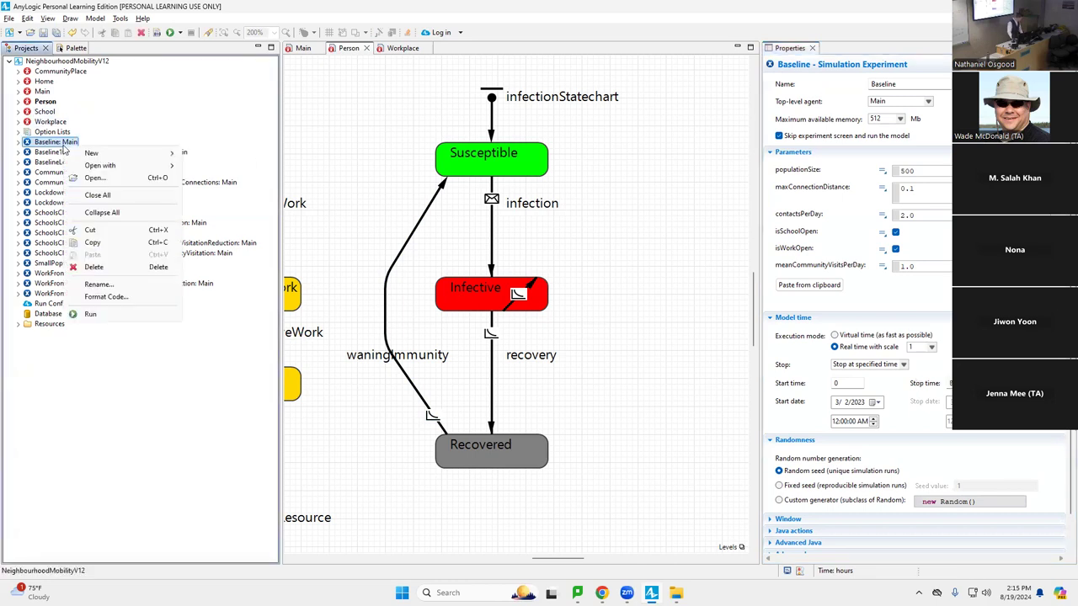
left_click(148, 316)
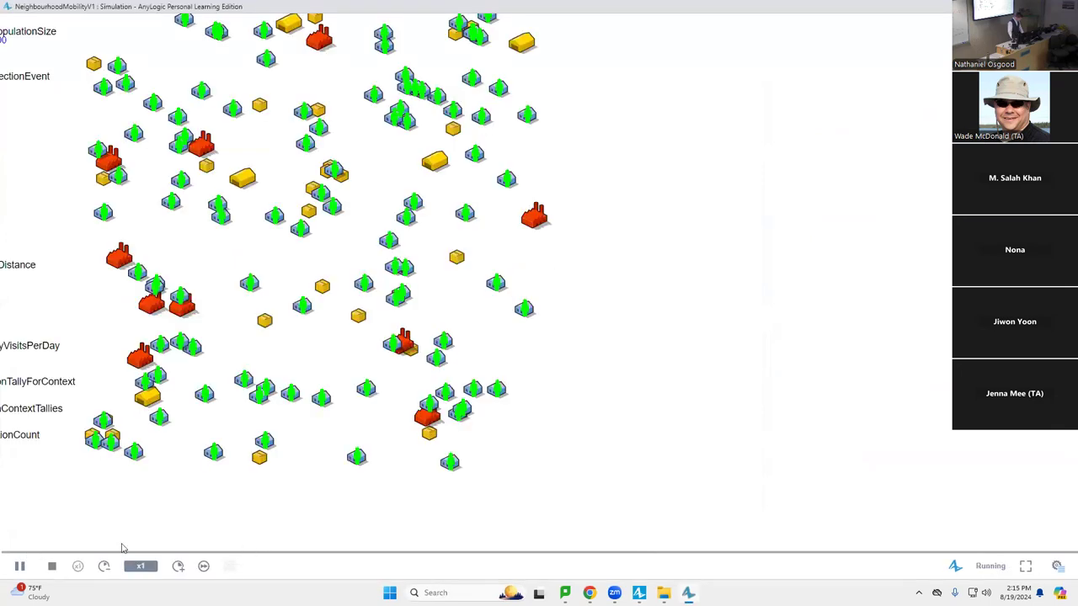
left_click(203, 566)
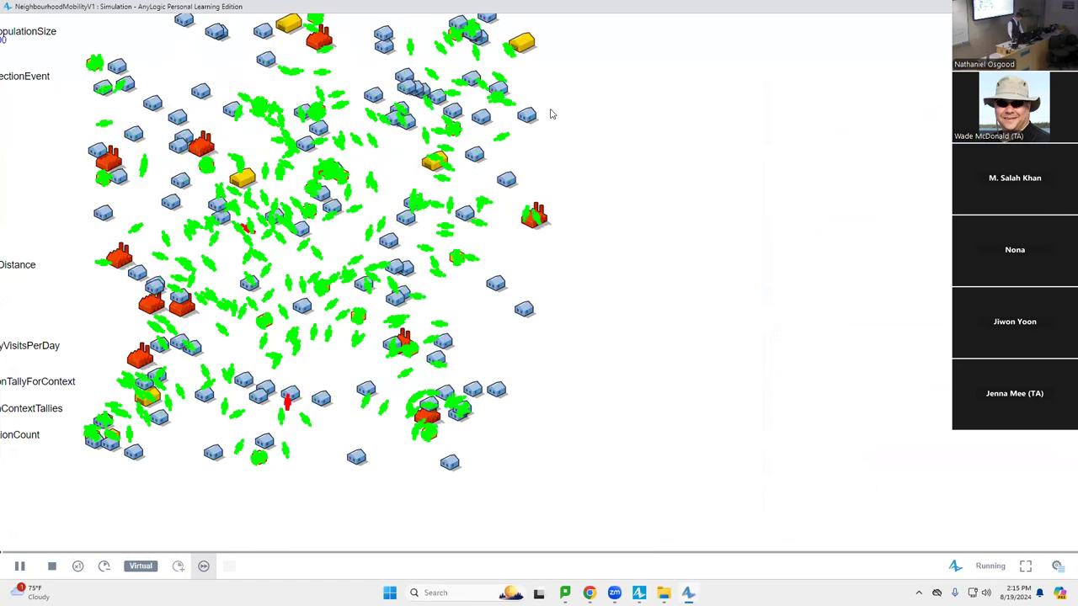
Step: Examine the run's charts for prevalence of infection, infections by context, count of times infected and cumulative infections
scroll(515, 530, "up", 5)
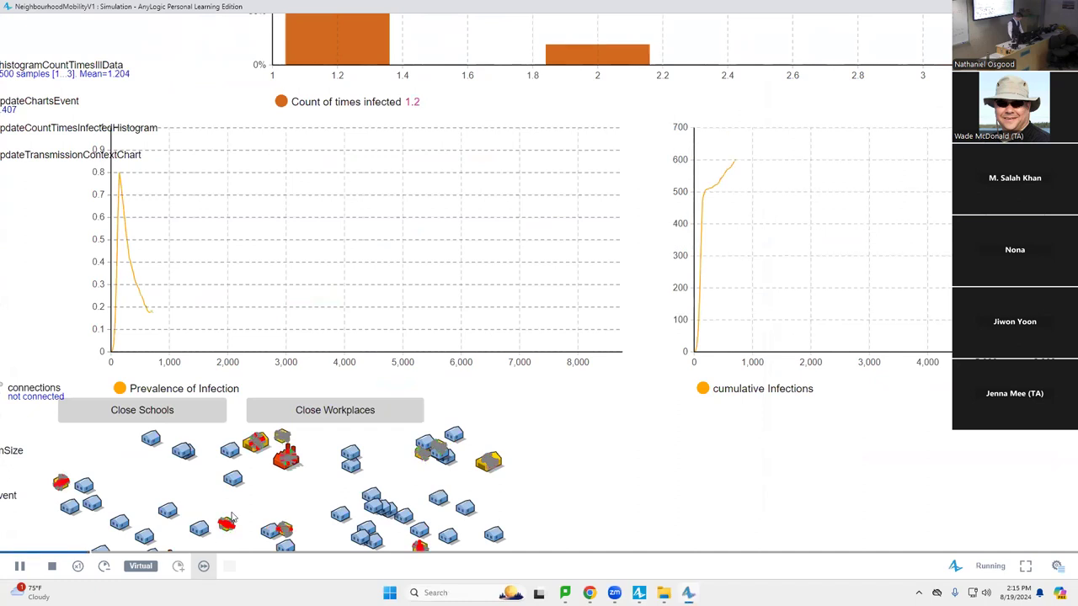
mouse_move(133, 301)
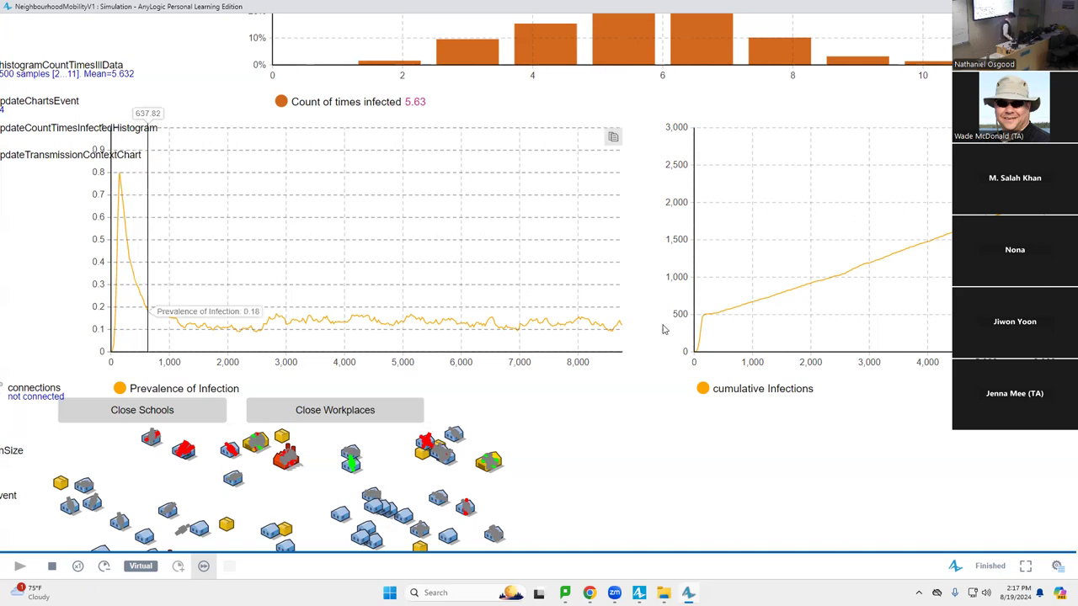
left_click_drag(646, 388, 818, 425)
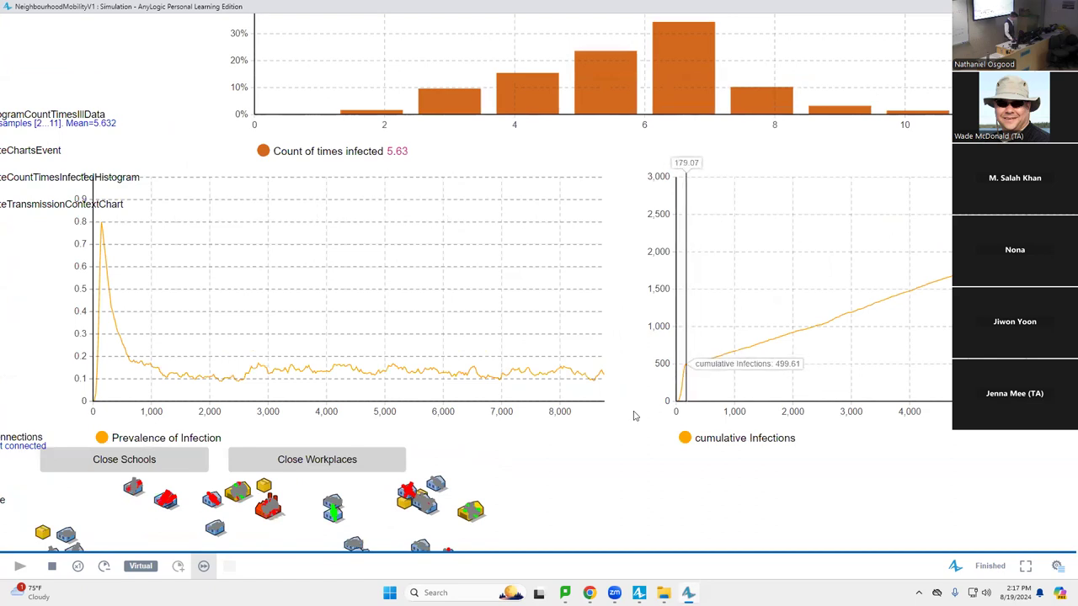
left_click_drag(714, 422, 752, 424)
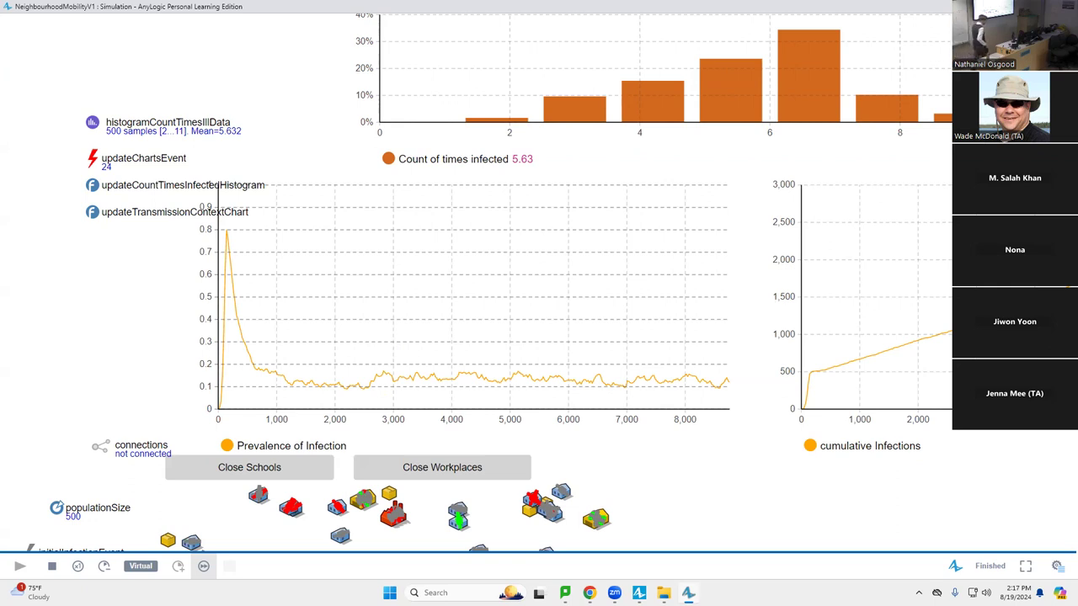
mouse_move(711, 288)
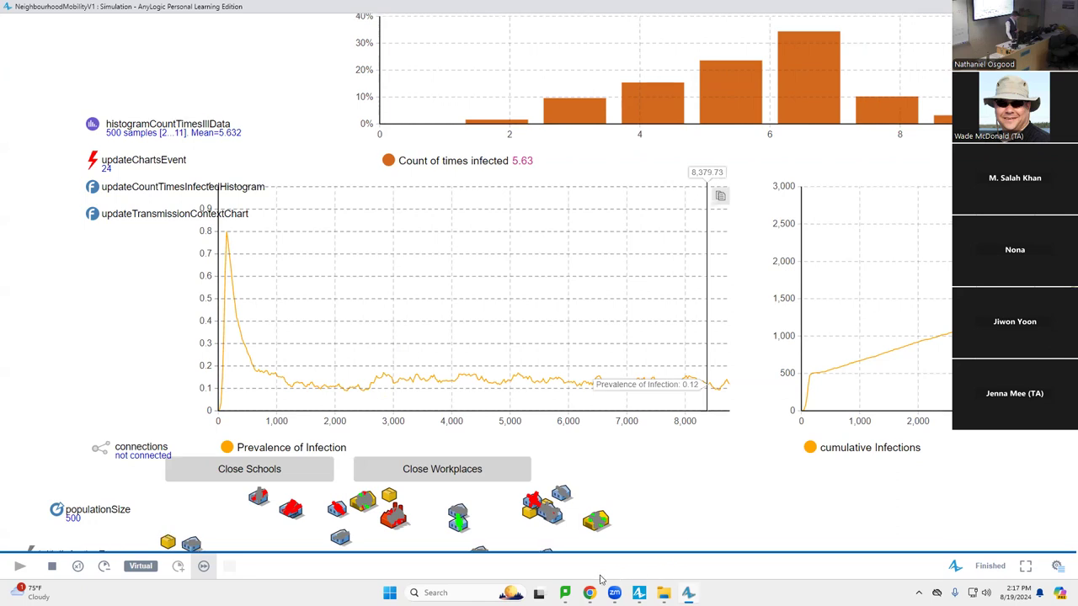
scroll(557, 430, "up", 5)
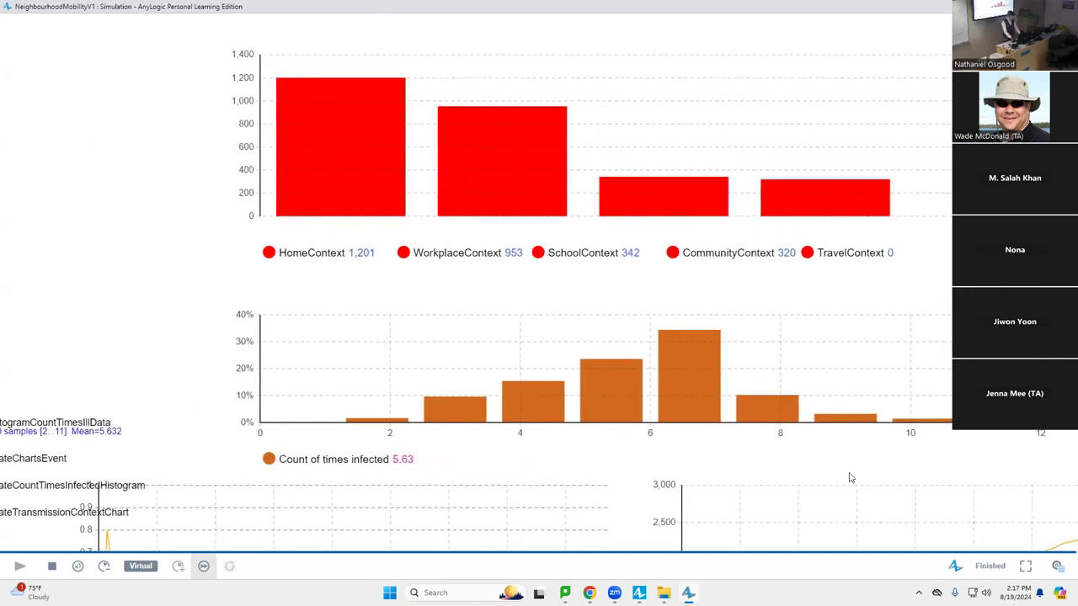
mouse_move(675, 402)
scroll(359, 374, "up", 2)
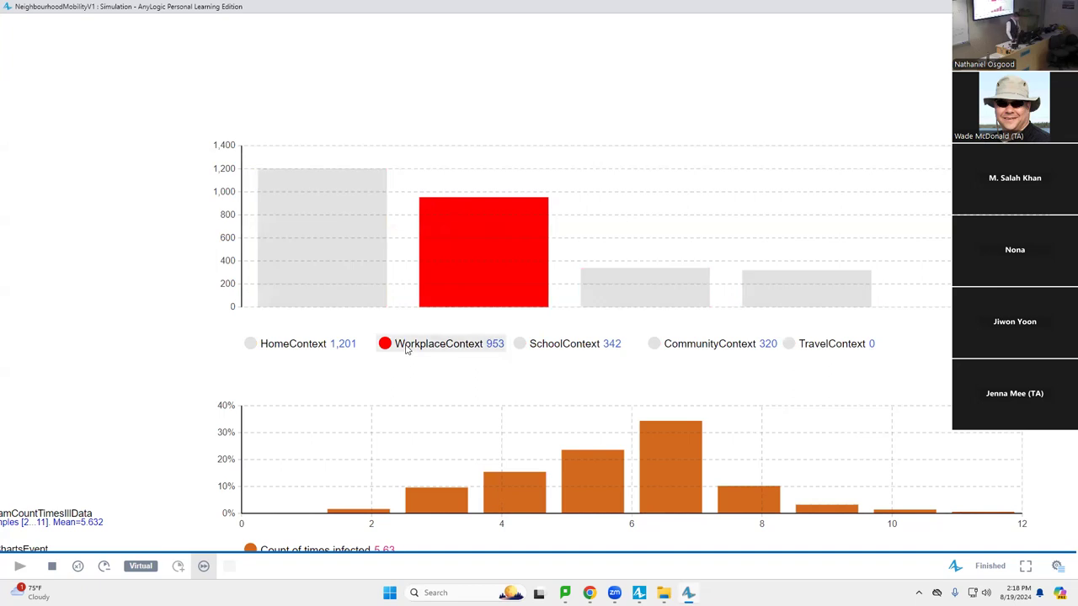
scroll(389, 236, "down", 5)
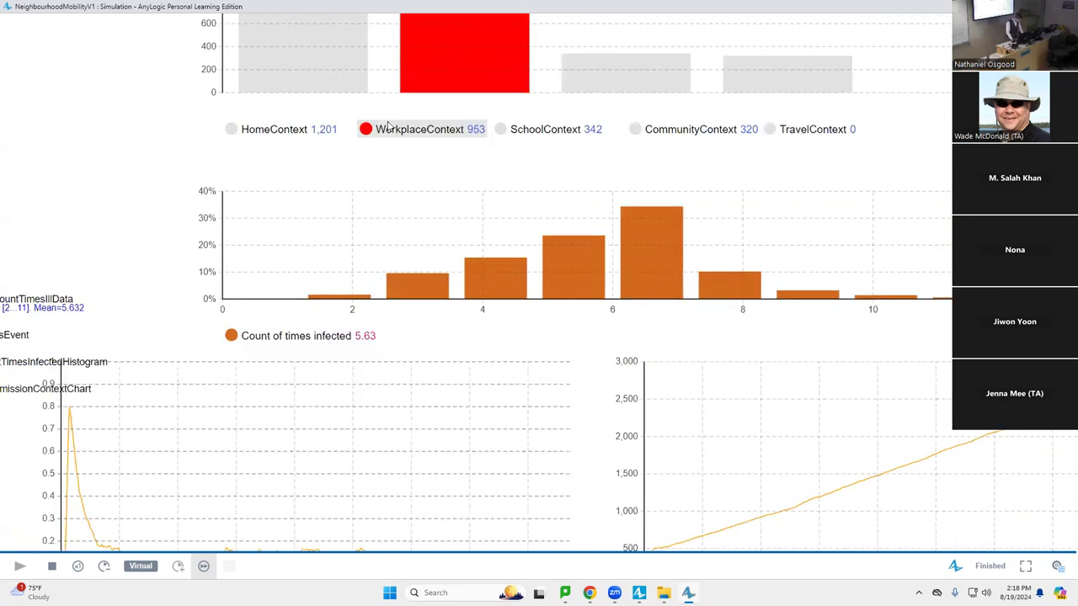
scroll(541, 135, "down", 4)
scroll(542, 135, "right", 5)
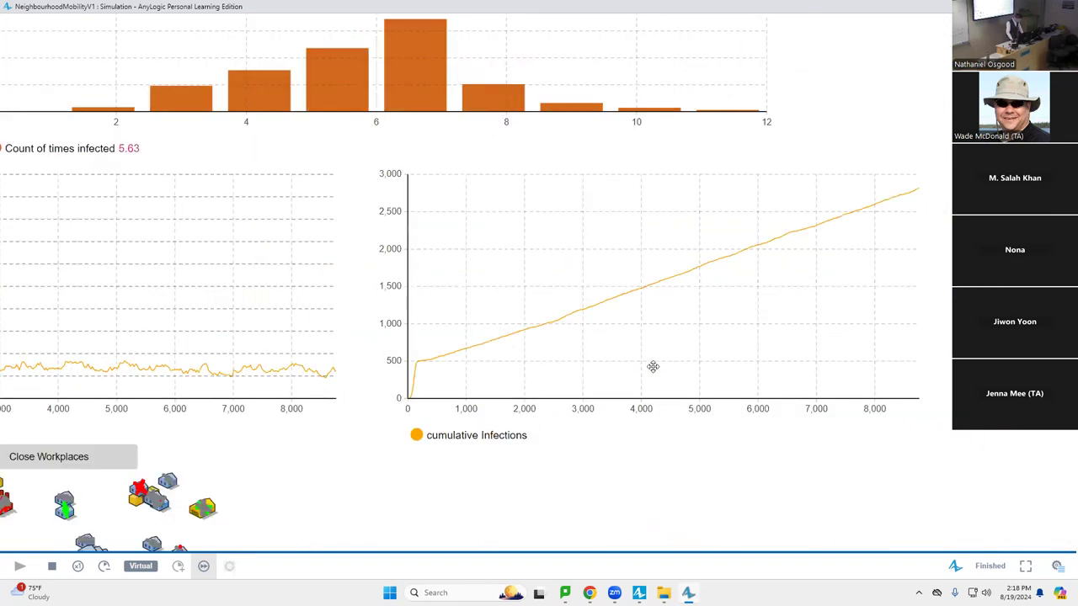
mouse_move(422, 377)
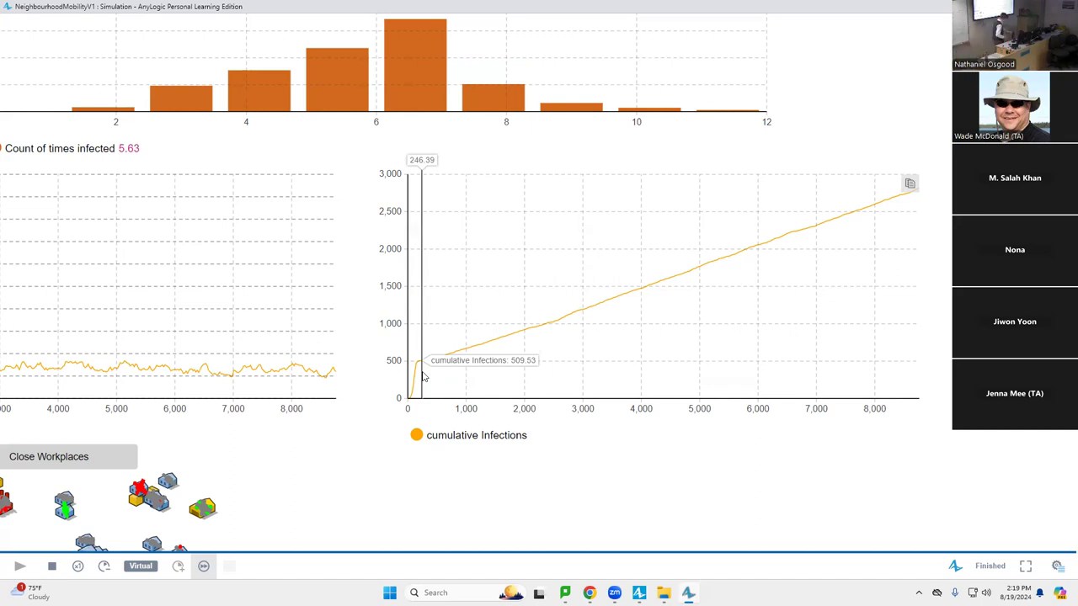
Step: Look back at the Person statechart's path to Recovered, and stop the finished simulation and close its window
key("alt+Tab")
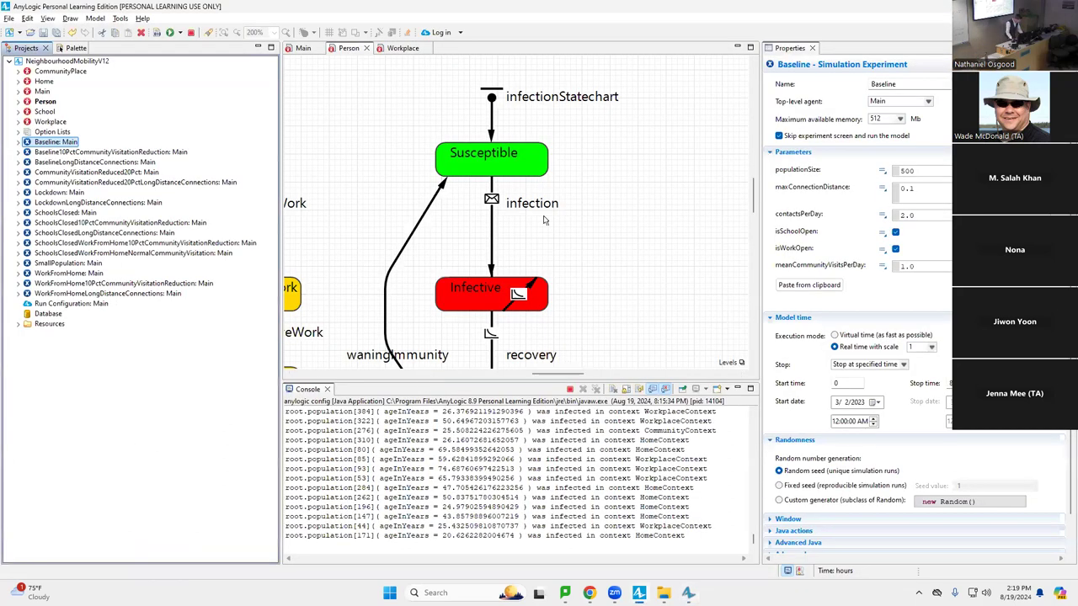
scroll(472, 200, "down", 3)
key("alt+Tab")
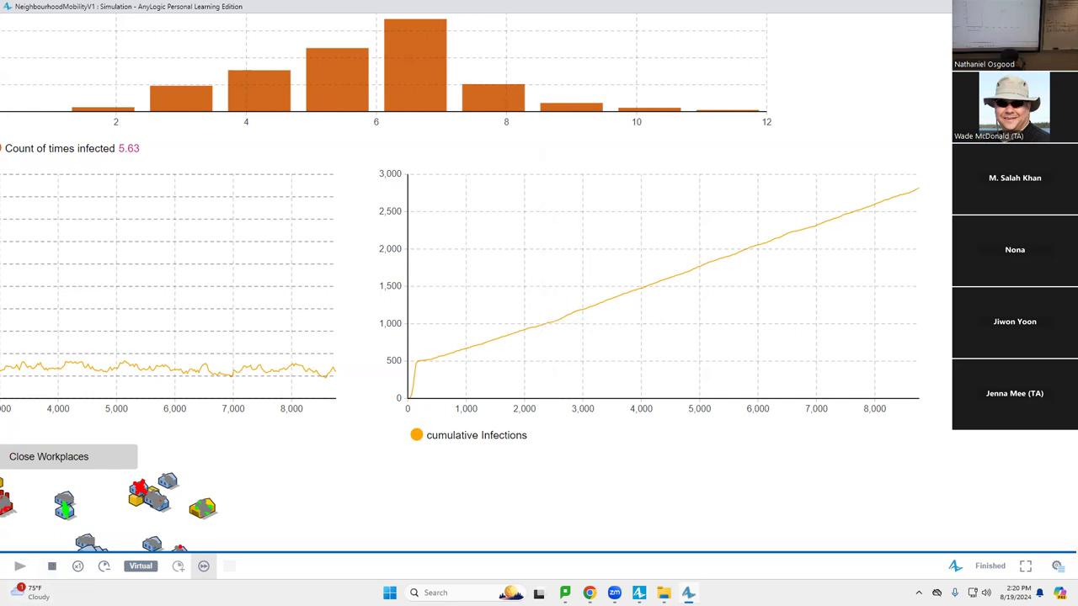
left_click(51, 566)
key("alt+F4")
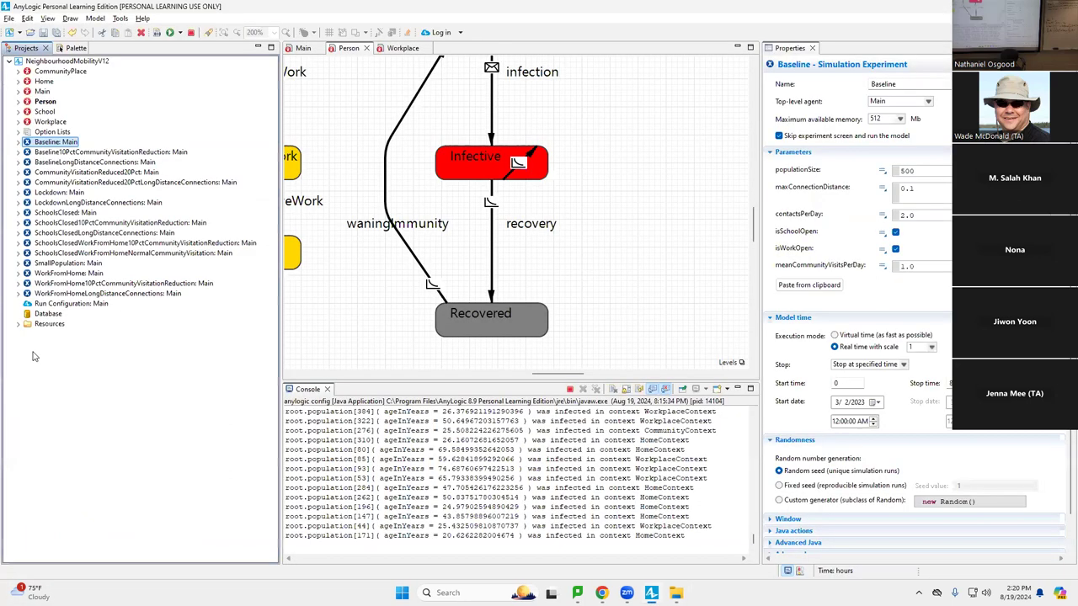
Step: Run the Baseline experiment a second time
right_click(52, 142)
key("Escape")
right_click(47, 145)
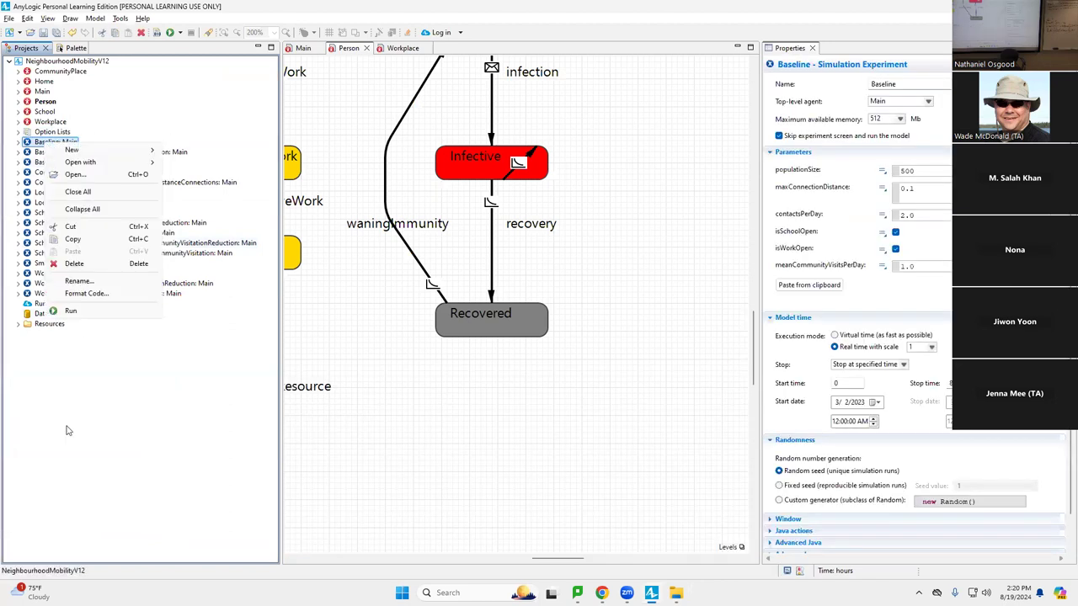
left_click(90, 314)
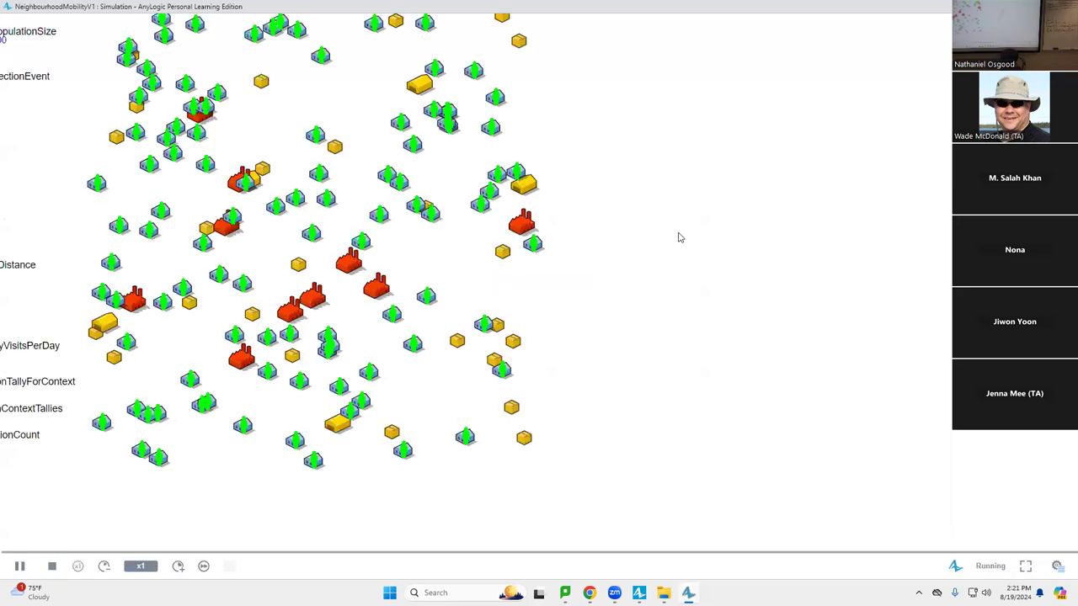
Step: Show the developer panel in the simulation window and speed the run up to x10 with the infection charts in view
left_click_drag(703, 342, 720, 507)
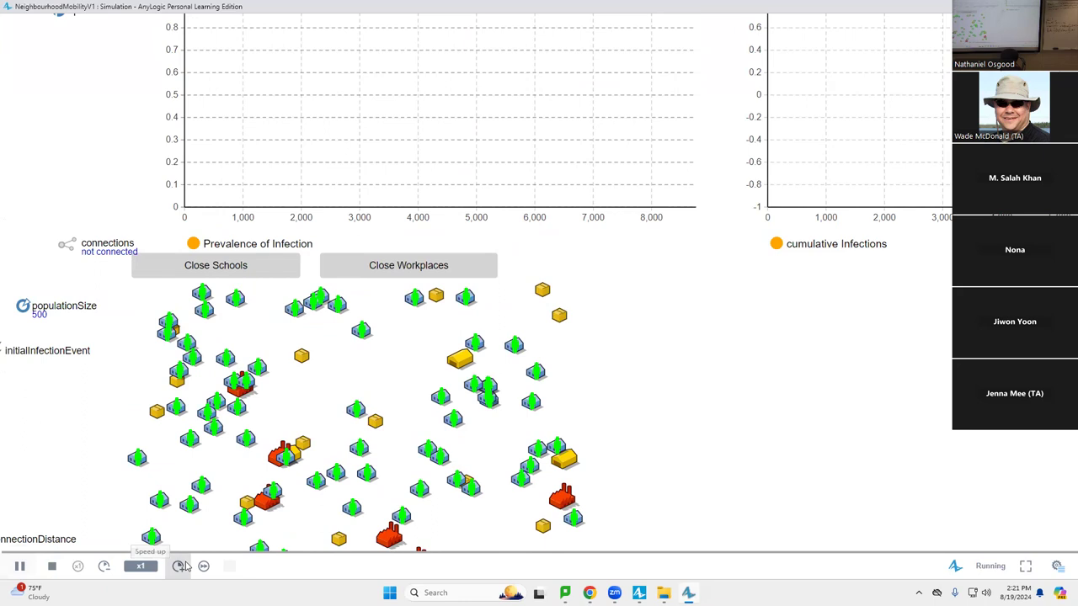
left_click(1056, 567)
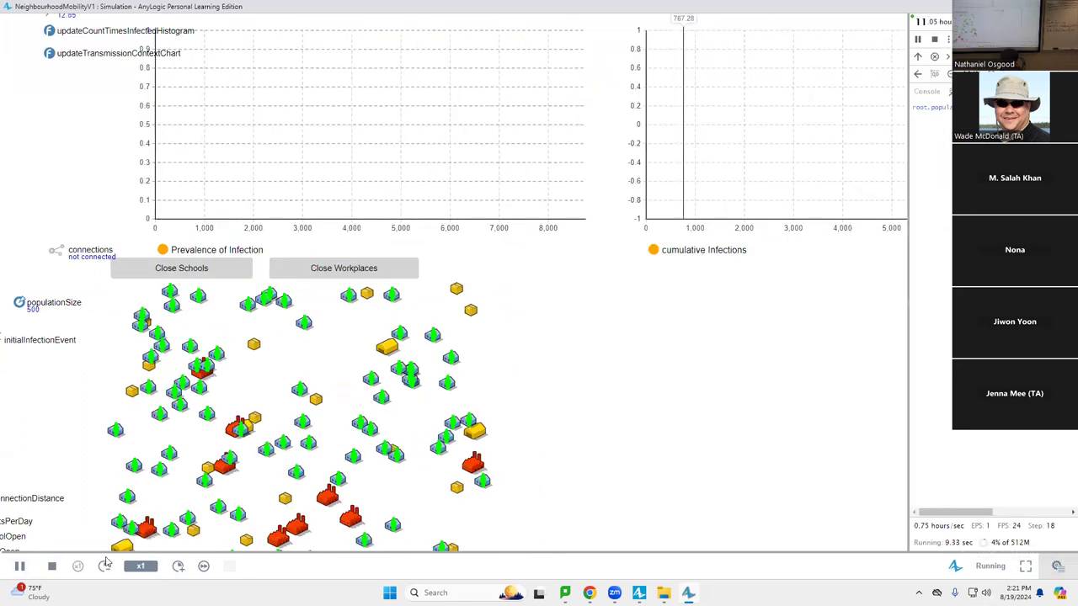
left_click_drag(272, 373, 237, 507)
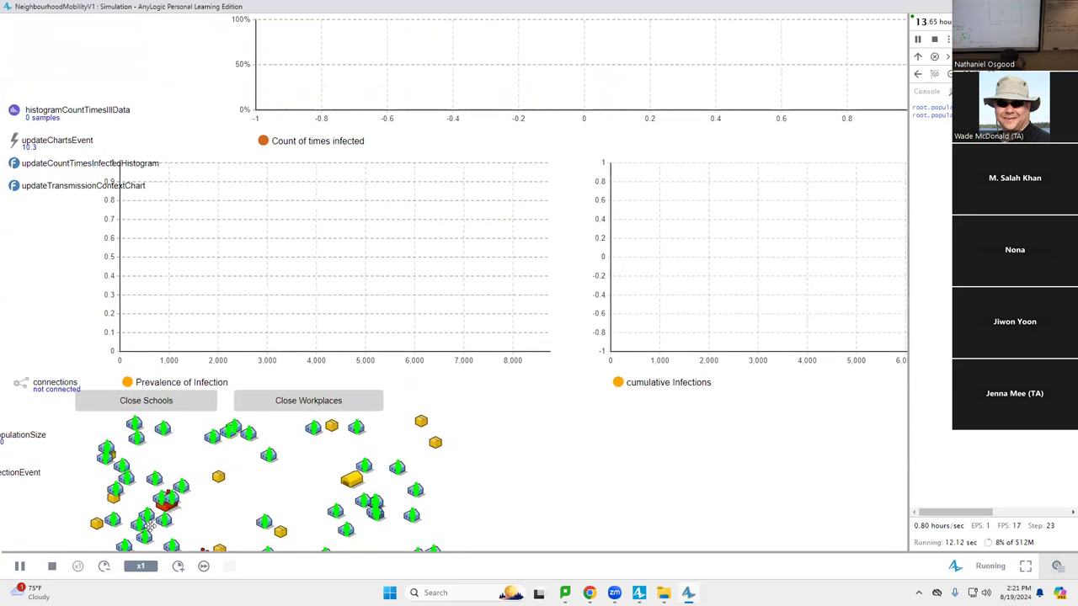
left_click(178, 567)
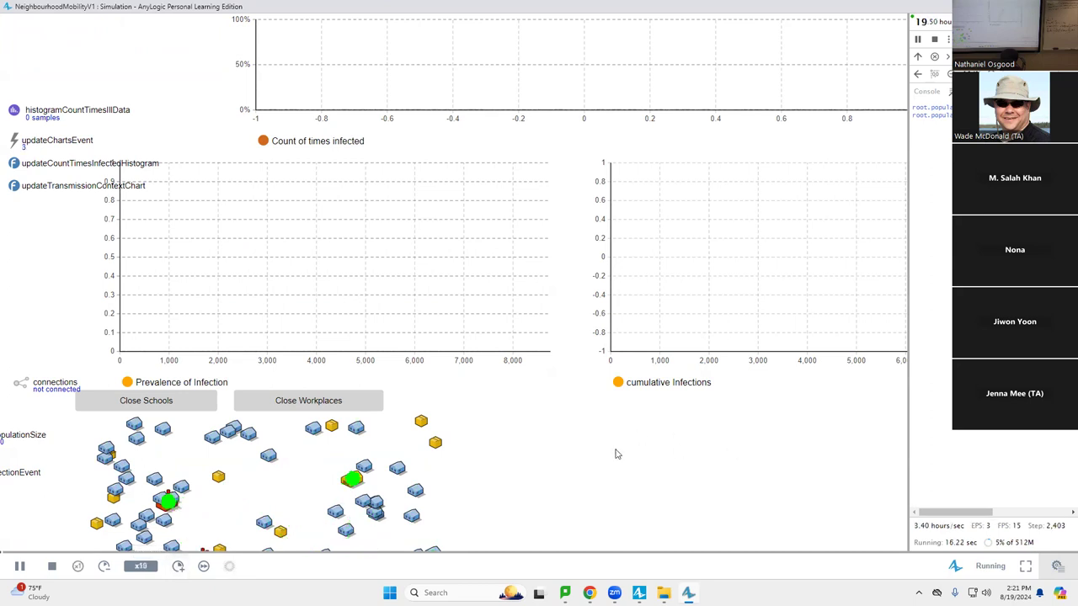
left_click_drag(609, 492, 602, 498)
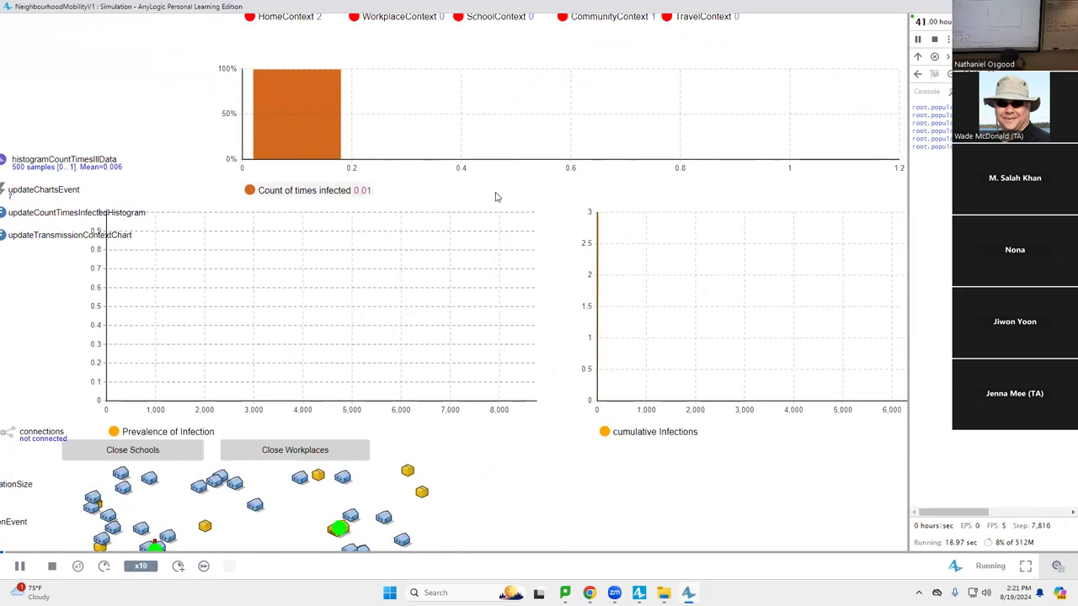
scroll(464, 251, "up", 2)
mouse_move(278, 177)
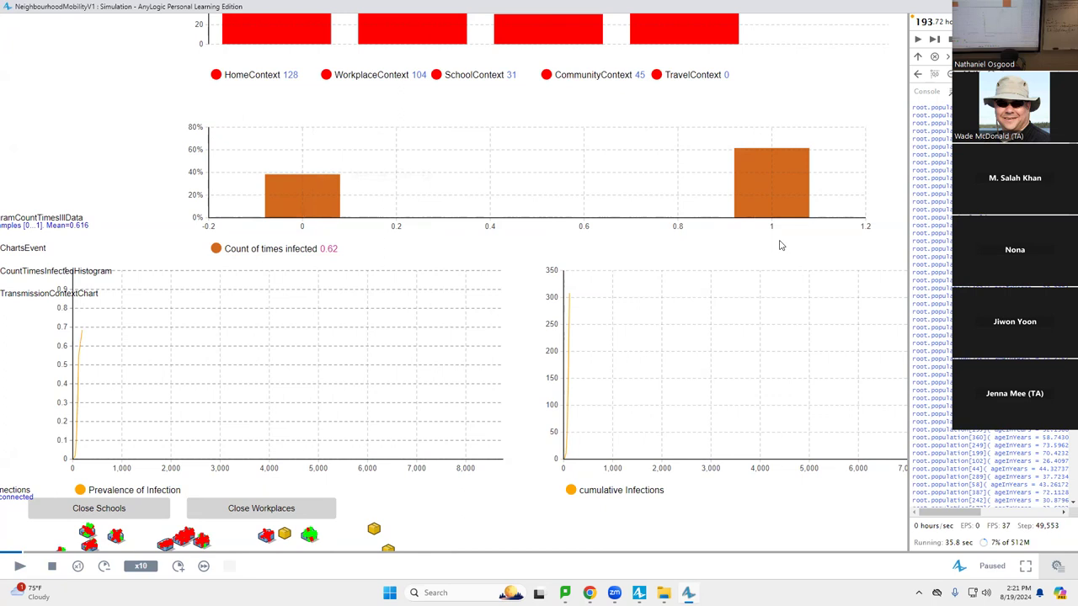
Step: Resume the paused run, raise its speed stepwise to x250, and close the simulation window once the run has finished
left_click(19, 570)
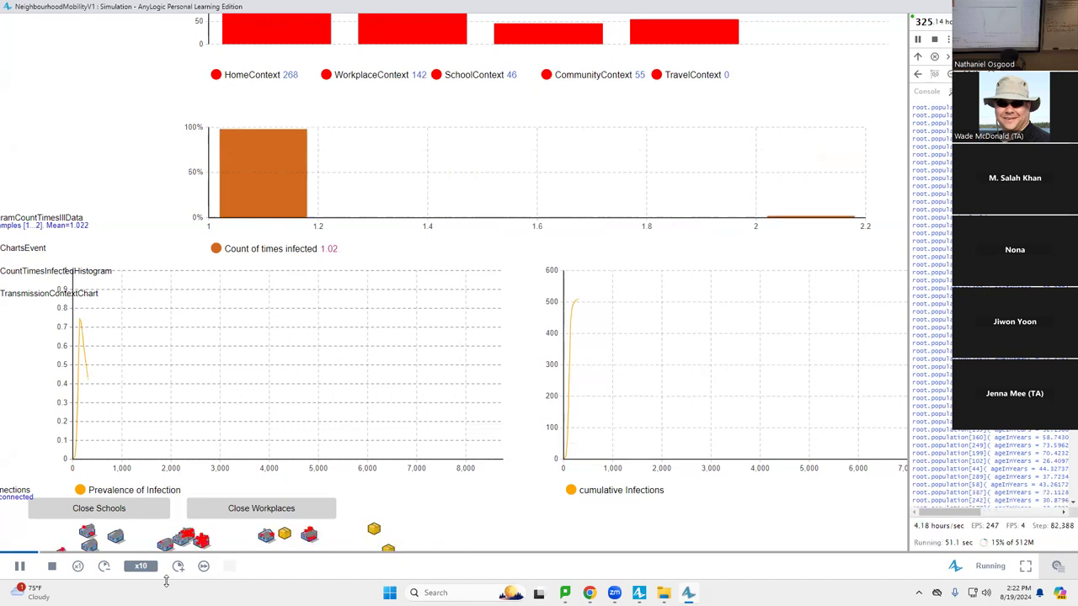
left_click(178, 567)
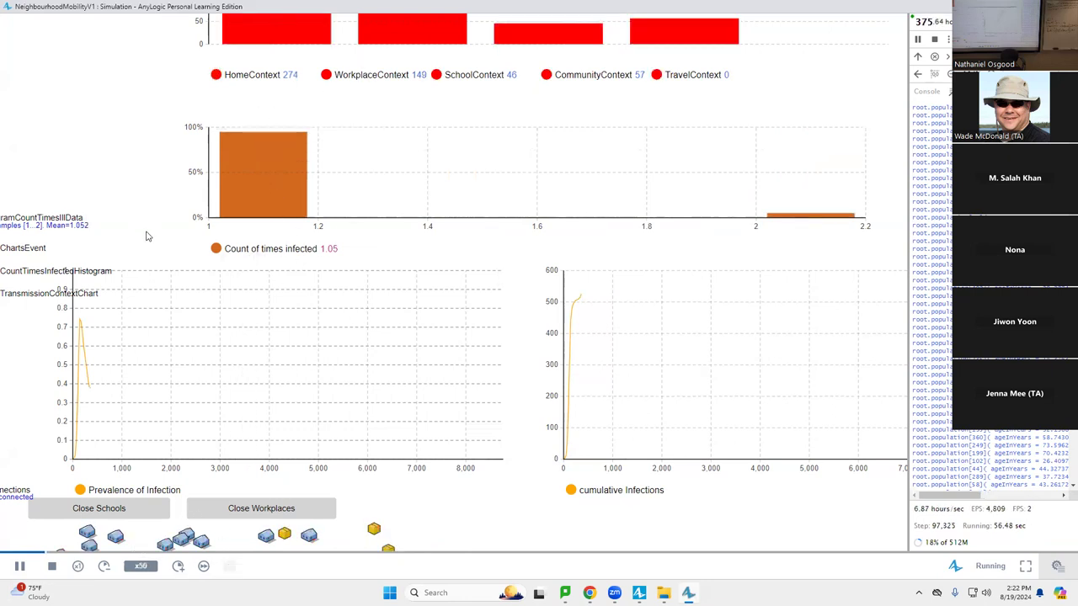
mouse_move(286, 229)
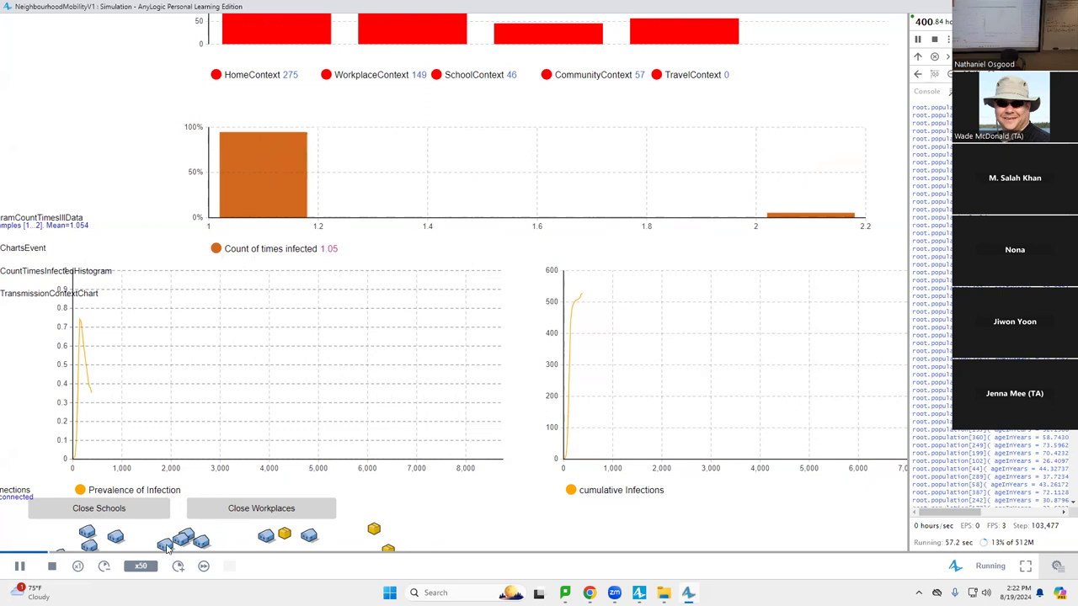
left_click(178, 567)
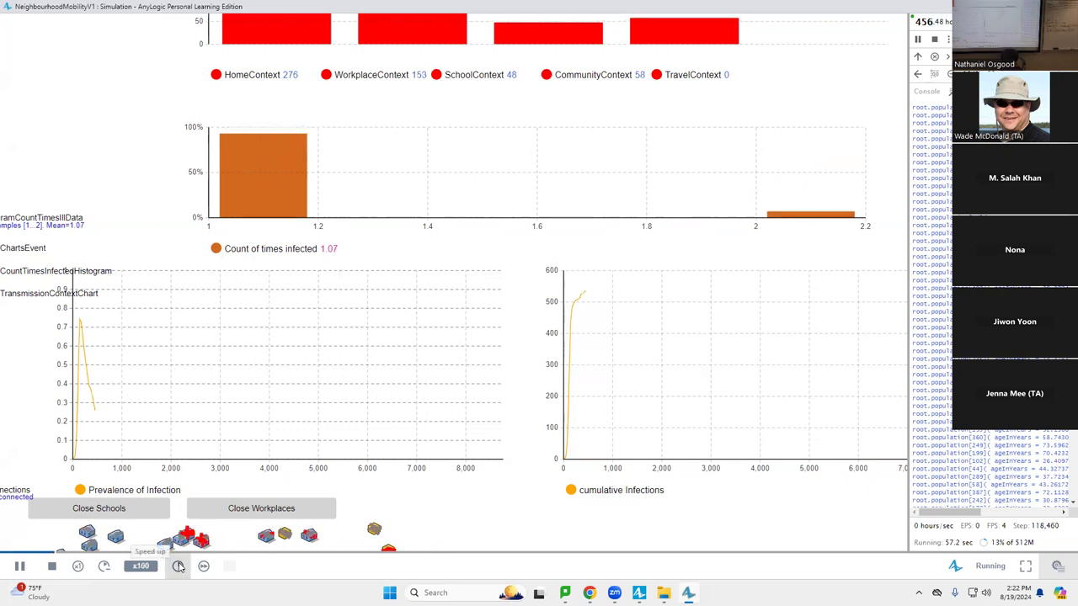
left_click(179, 567)
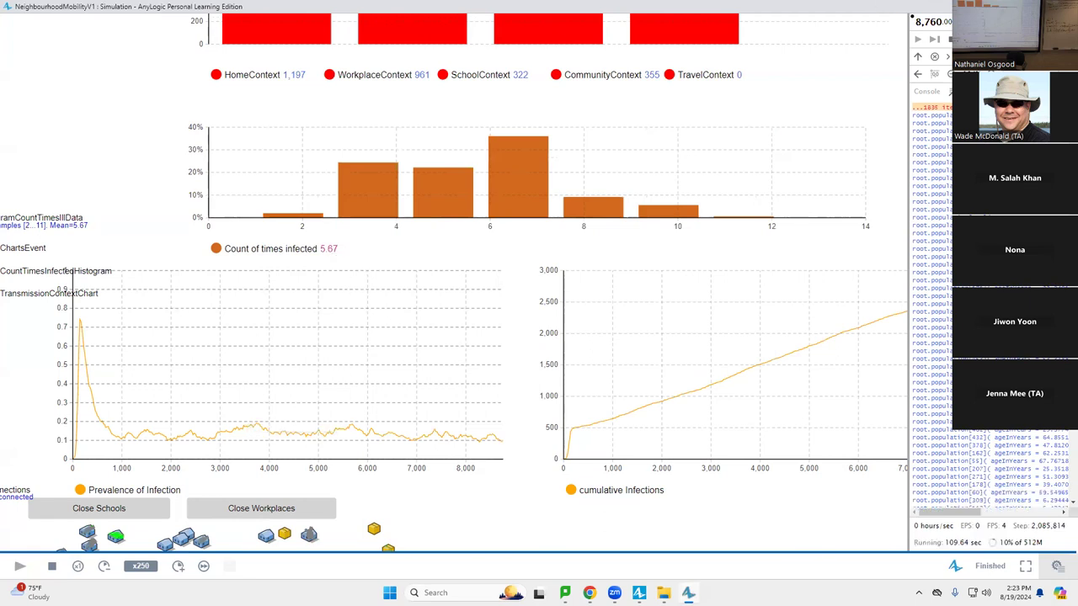
key("alt+F4")
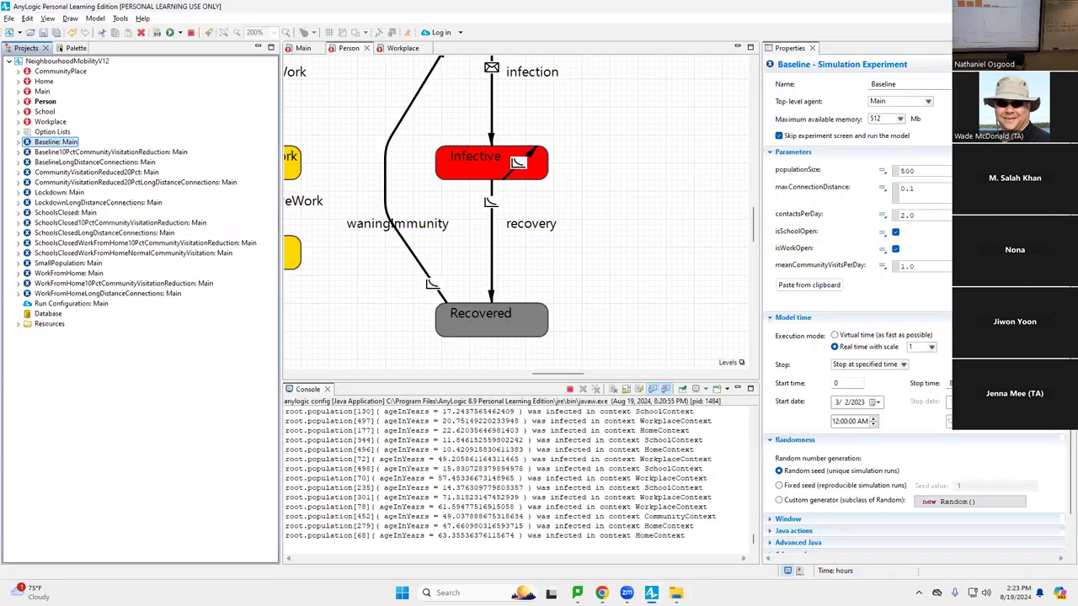